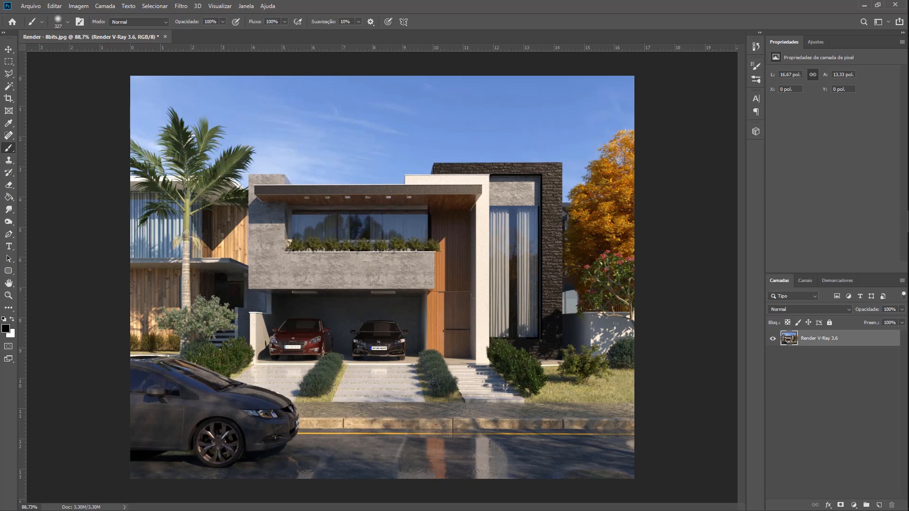
Step: Add a Gradient Map adjustment layer above Render V-Ray 3.6 and set its blend mode to Sobrepor (Overlay)
left_click(815, 43)
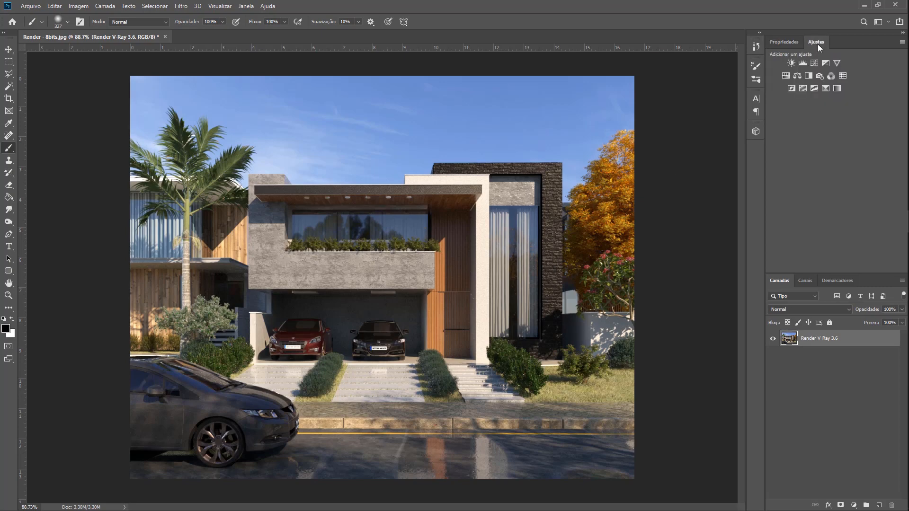
left_click(829, 80)
left_click(810, 309)
left_click(796, 371)
left_click(811, 340)
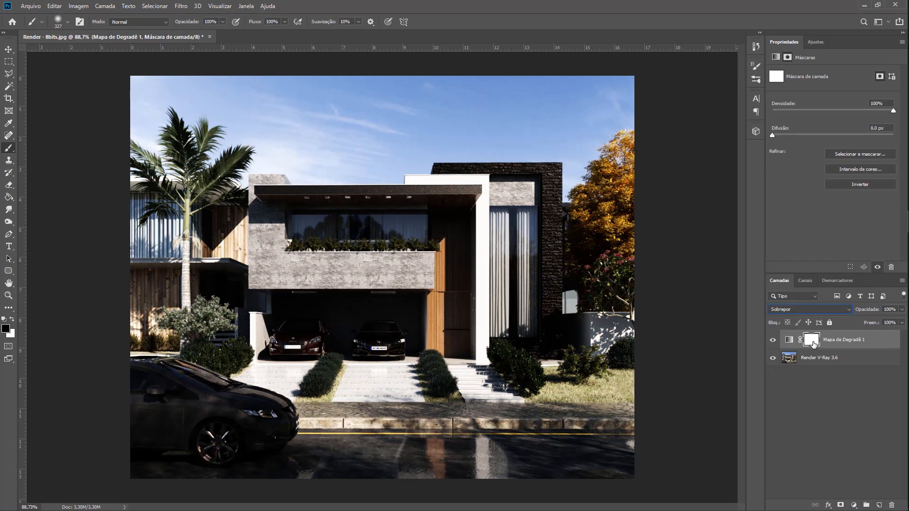
Step: Fill the Gradient Map layer's mask with medium grey using the Paint Bucket
left_click(813, 343, "alt")
left_click(6, 328)
left_click(52, 155)
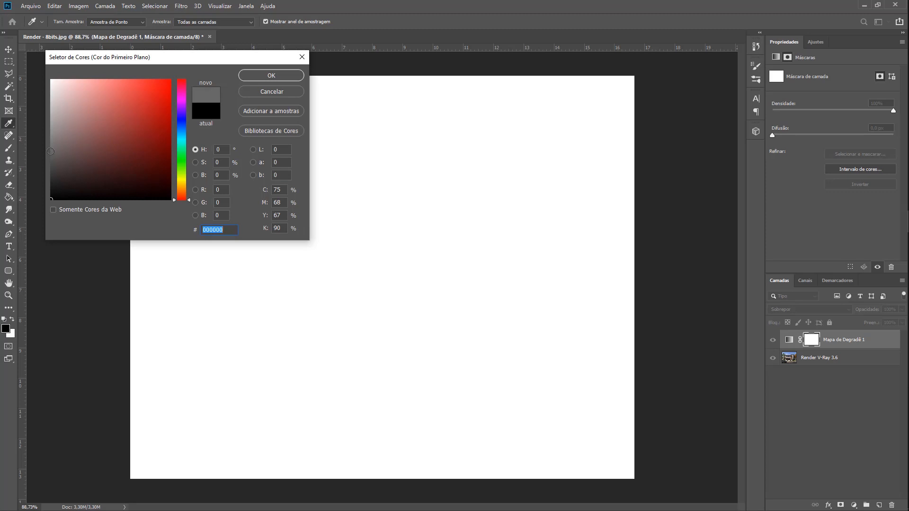
key("Return")
key("g")
left_click(319, 192)
left_click(788, 339)
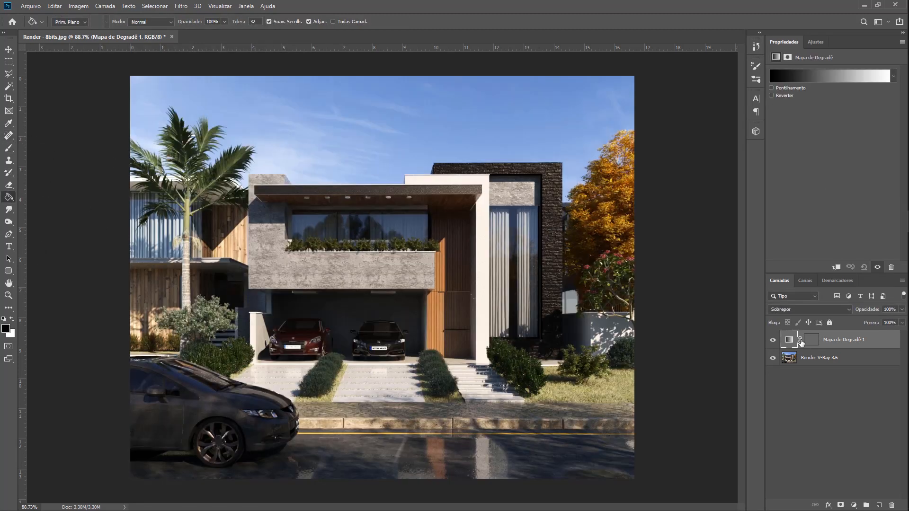
Step: Paint white across the sky area of the Gradient Map layer's mask with a soft 327 px brush
right_click(812, 340)
left_click(814, 347)
right_click(811, 339)
left_click(814, 347)
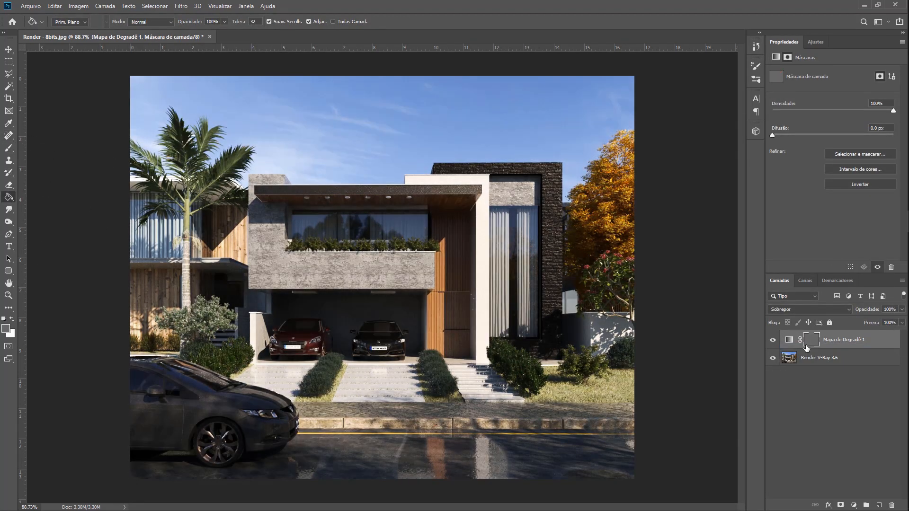
left_click(16, 153)
left_click(12, 320)
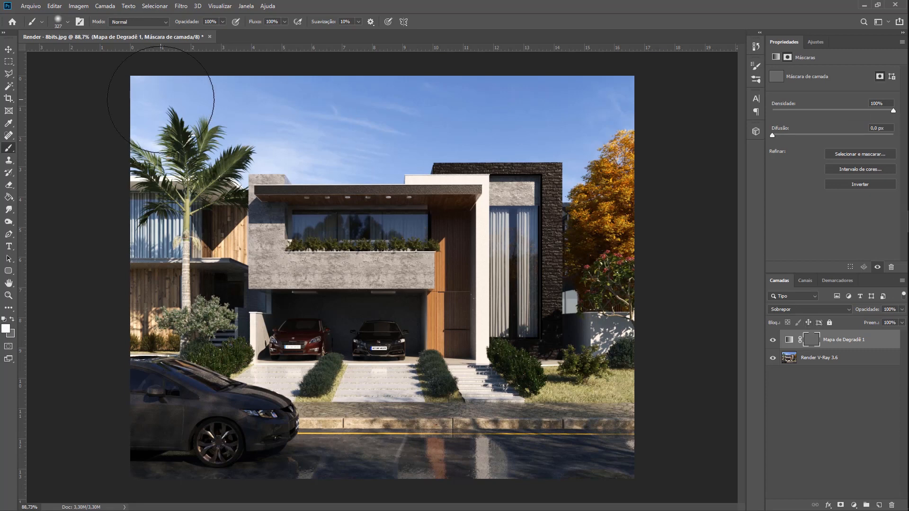
mouse_move(158, 102)
left_mouse_down()
mouse_move(352, 123)
mouse_move(617, 94)
mouse_move(617, 192)
mouse_move(686, 237)
left_mouse_up()
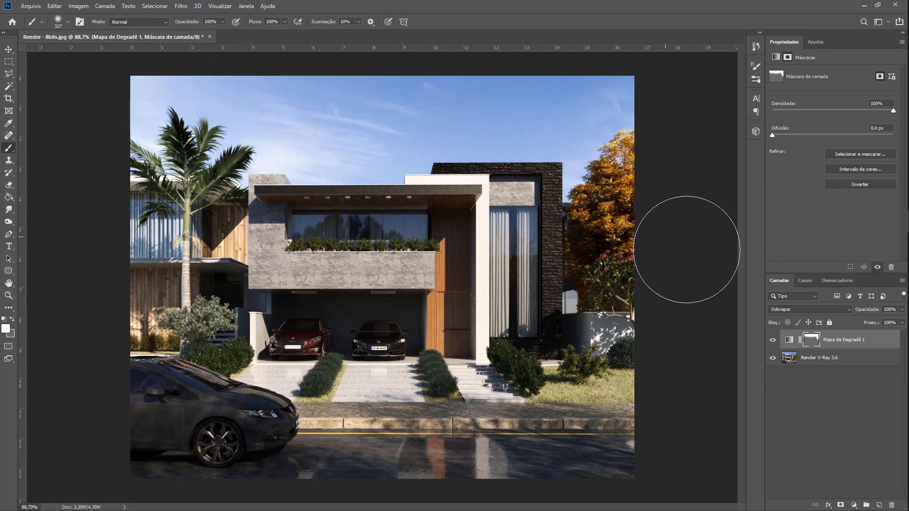
left_click(811, 341, "alt")
left_click(788, 340)
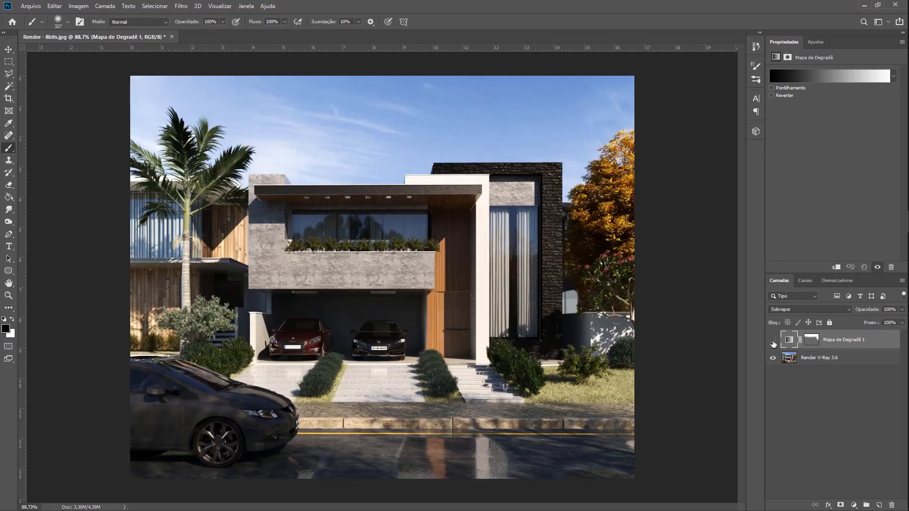
Step: Set the foreground colour to black and paint over the street area of the Gradient Map layer's mask
left_click(7, 330)
left_click(270, 76)
left_click(811, 340)
left_click_drag(613, 477, 617, 472)
left_click(6, 329)
left_click(52, 198)
left_click(270, 76)
mouse_move(681, 466)
left_mouse_down()
mouse_move(194, 442)
mouse_move(159, 410)
mouse_move(324, 479)
mouse_move(711, 467)
left_mouse_up()
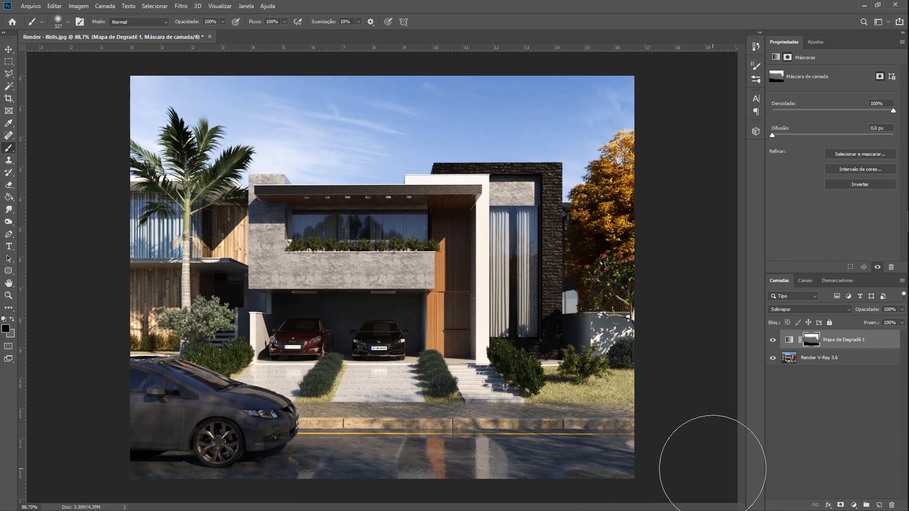
Step: Set the Gradient Map layer's opacity to 70% and toggle its visibility to compare the effect
left_click(810, 343, "alt")
left_click(813, 443)
left_click(837, 334)
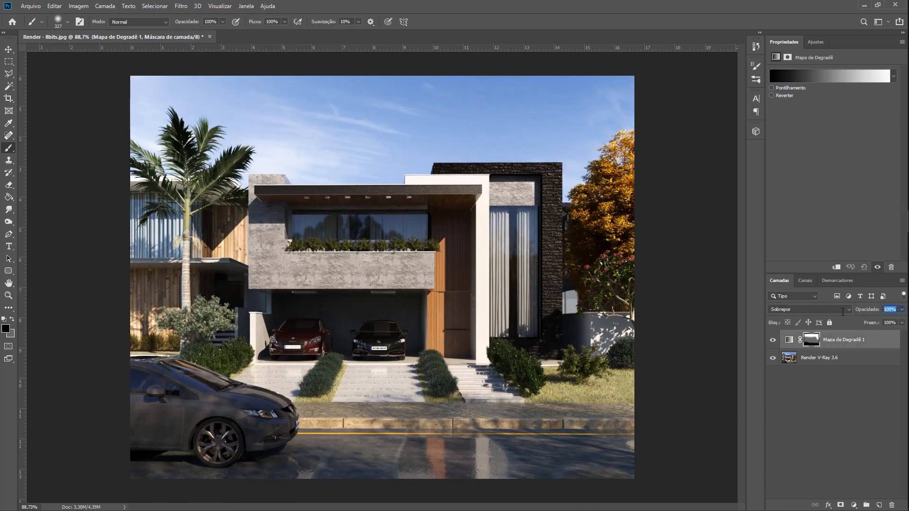
left_click(772, 340)
left_click(772, 341)
left_click(772, 341)
left_click(772, 342)
Step: Paint black over the garage interior on the Gradient Map layer's mask with a 101 px brush, and inspect the mask
right_click(334, 320)
left_click(416, 341)
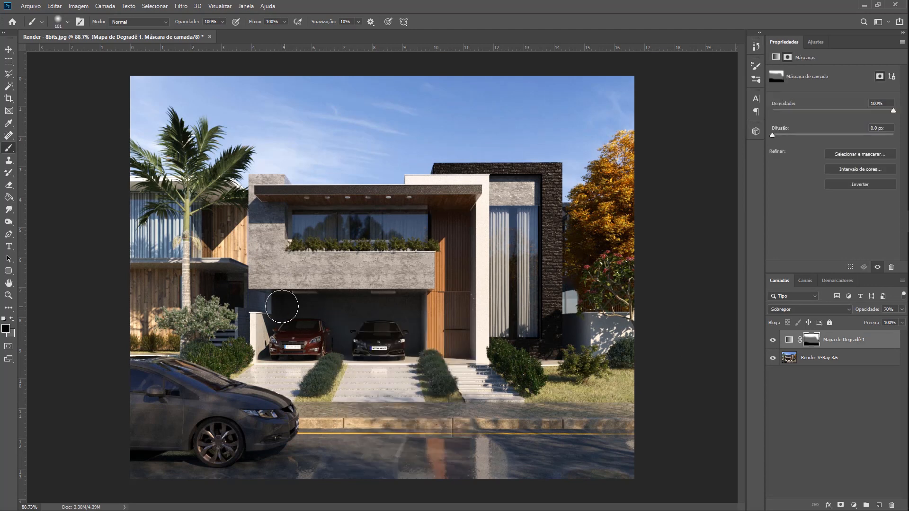
mouse_move(282, 307)
left_mouse_down()
mouse_move(399, 323)
mouse_move(361, 340)
mouse_move(293, 328)
left_mouse_up()
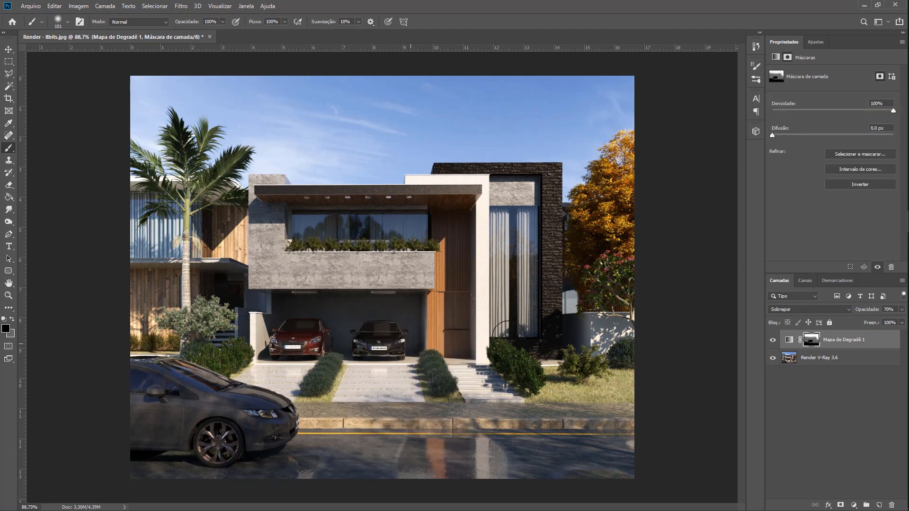
left_click(809, 341, "alt")
left_click(808, 342, "alt")
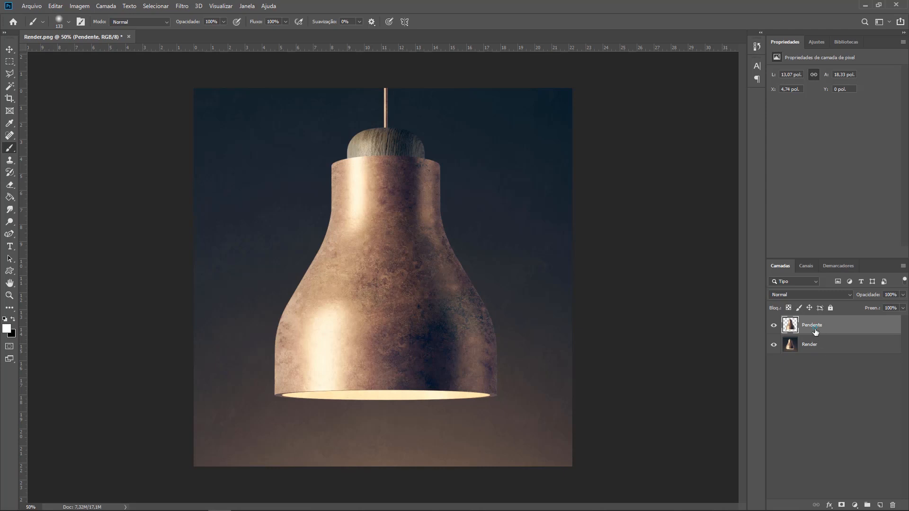
Step: In the pendant lamp document, clip the Pendente layer to the Render layer and release the clipping mask
key("alt")
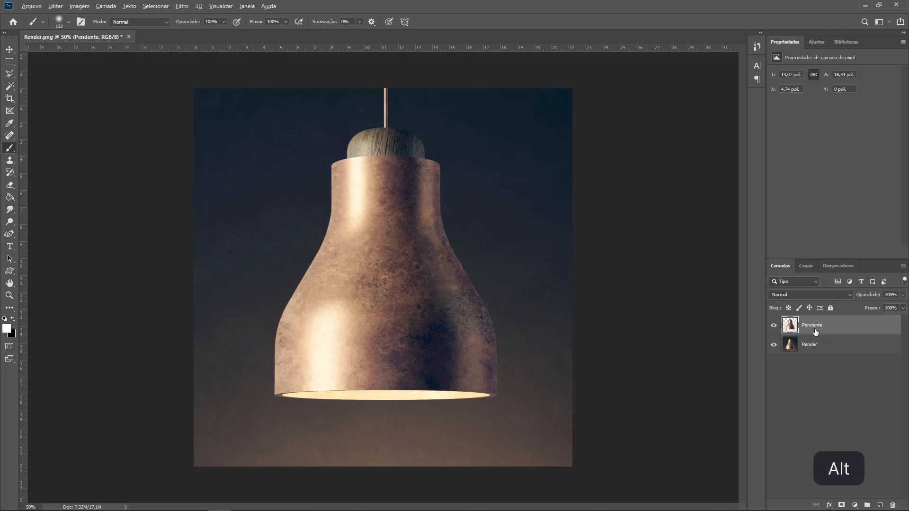
left_click(796, 330, "alt")
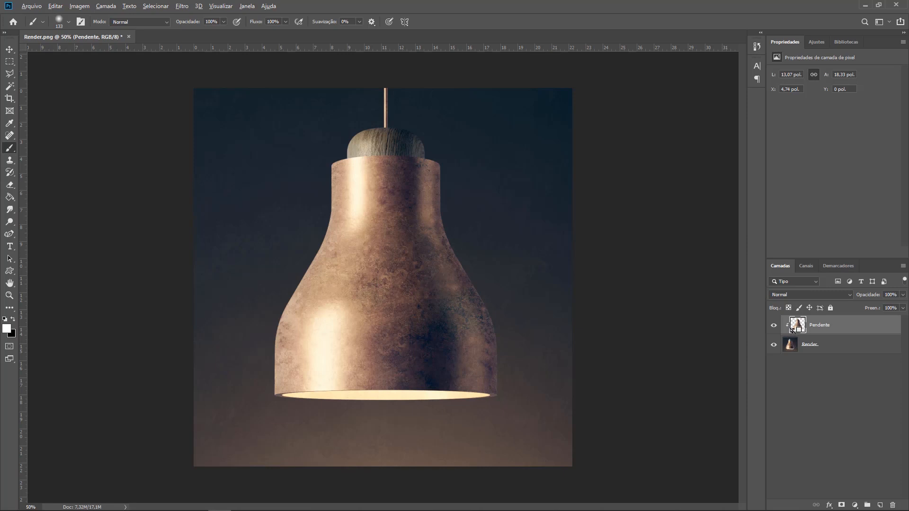
key("alt")
left_click(790, 329, "alt")
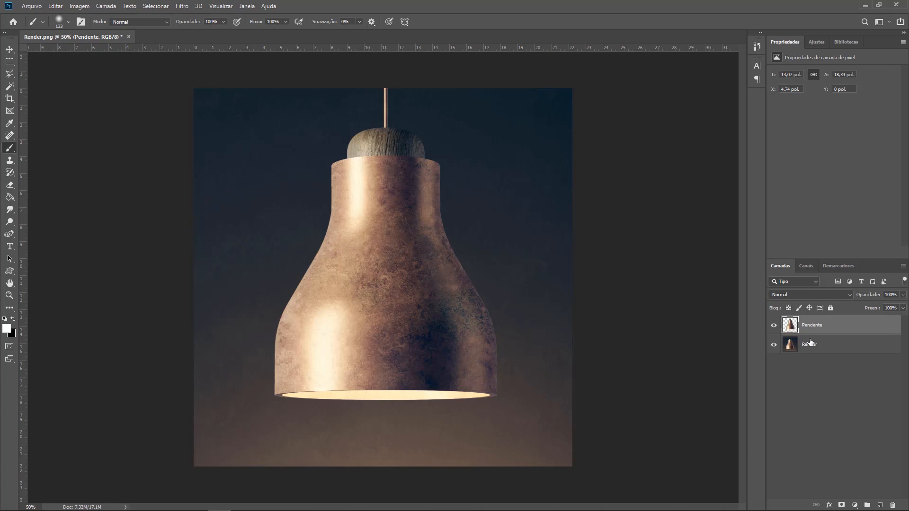
Step: Hide and show the Pendente and Render layers in turn to compare the isolated lamp with the full render
left_click(773, 325)
left_click(829, 353)
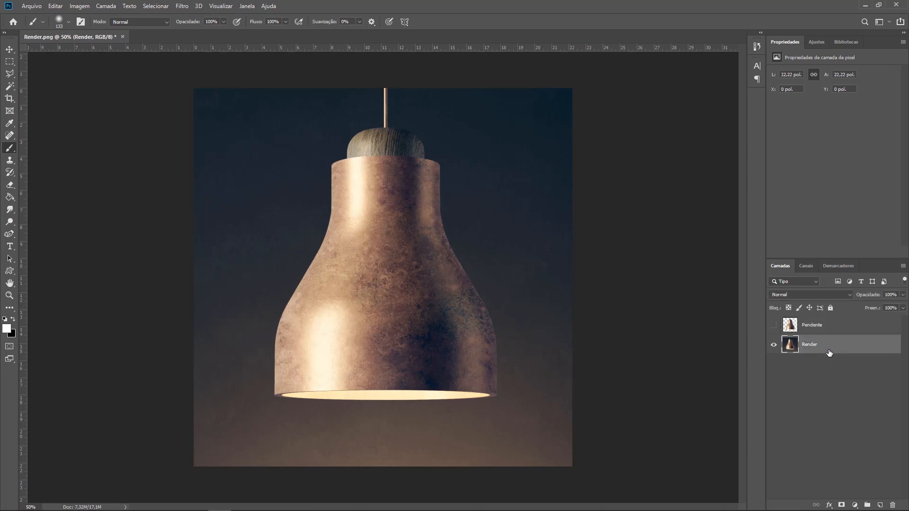
left_click(774, 326)
left_click(774, 344)
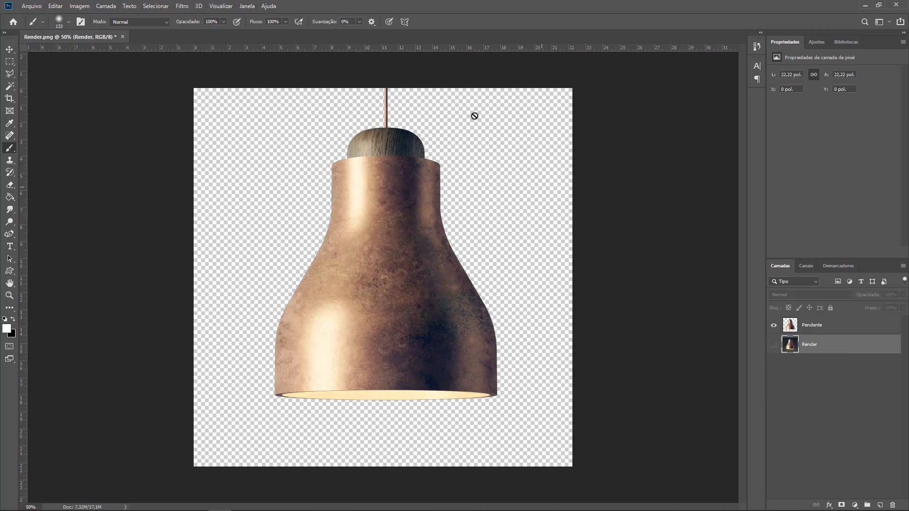
left_click(773, 345)
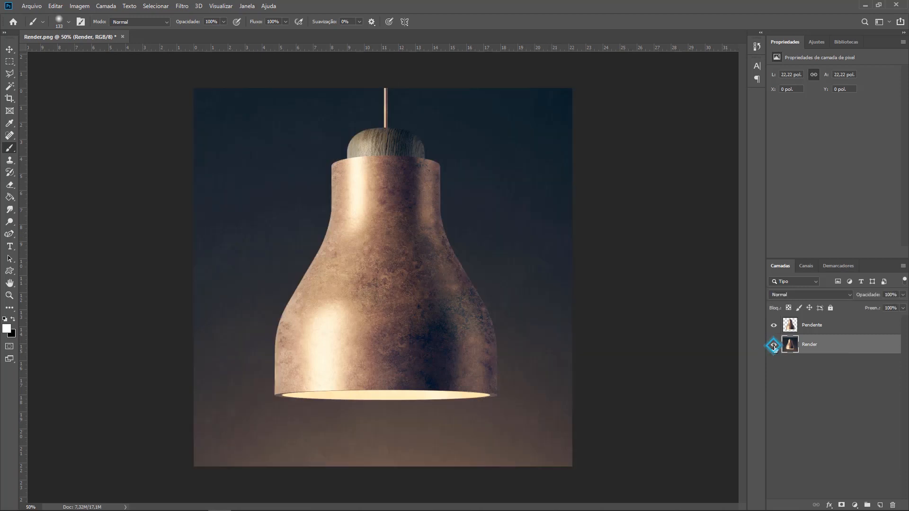
Step: Create a new layer above Pendente and paint broad, bright red zigzag brush strokes across the whole image
left_click(825, 324)
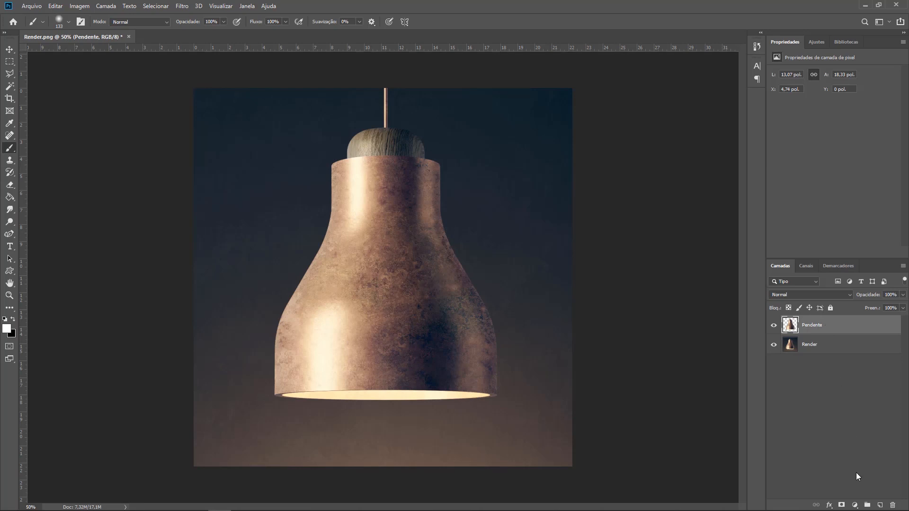
left_click(878, 503)
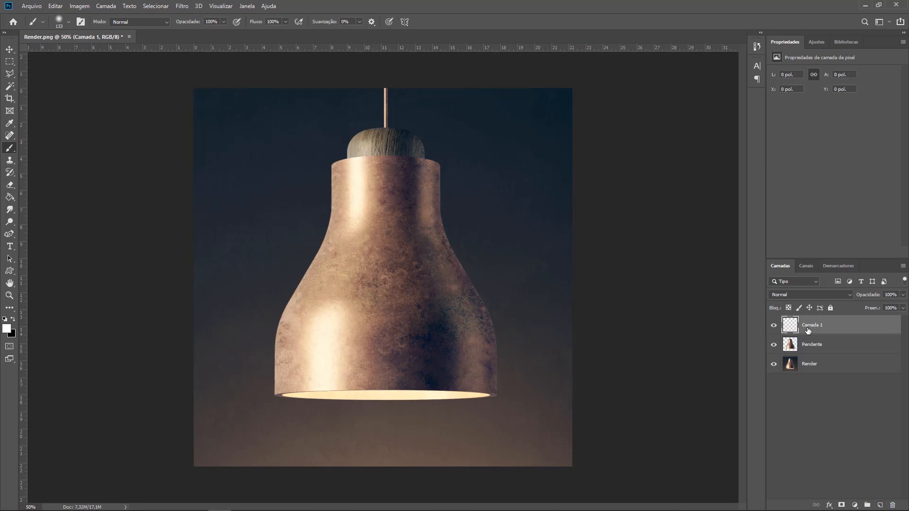
left_click(9, 150)
left_click(7, 328)
type("ff0000")
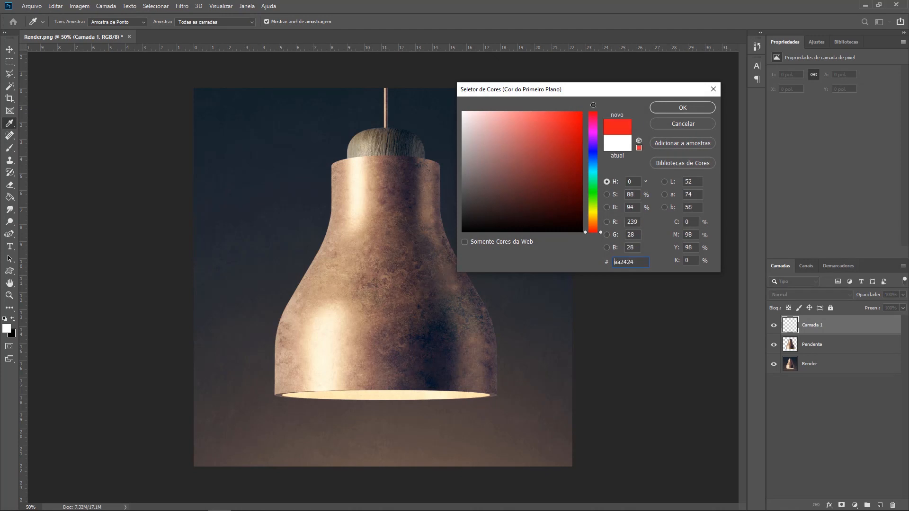
left_click(674, 105)
mouse_move(232, 149)
left_mouse_down()
mouse_move(483, 156)
mouse_move(298, 277)
mouse_move(511, 312)
mouse_move(203, 348)
mouse_move(477, 371)
mouse_move(429, 401)
mouse_move(424, 428)
mouse_move(585, 438)
left_mouse_up()
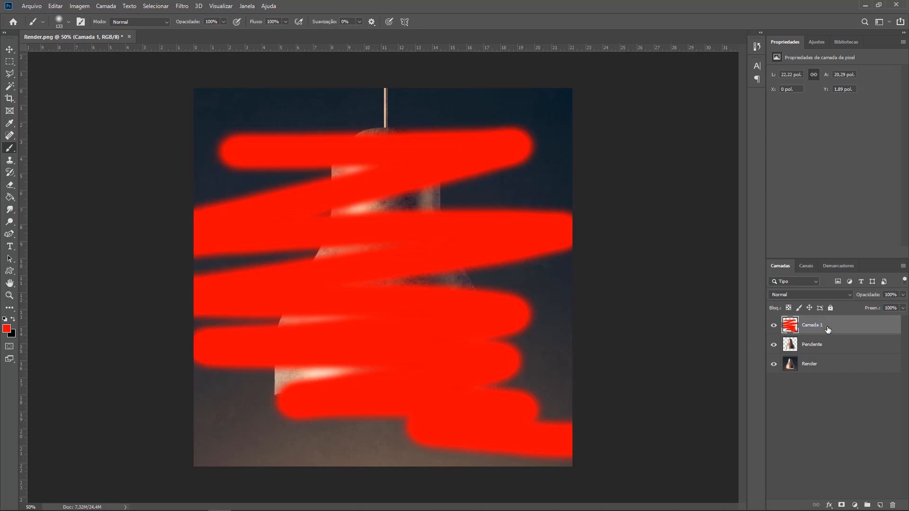
Step: Place the red Camada 1 layer directly above Render and clip it to Render, with Pendente hidden
left_click_drag(827, 330, 829, 353)
left_click(773, 326)
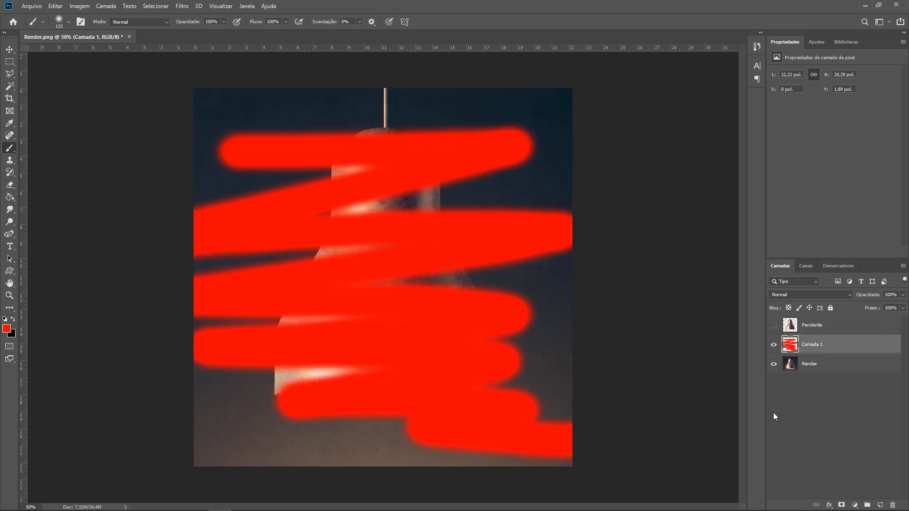
key("alt")
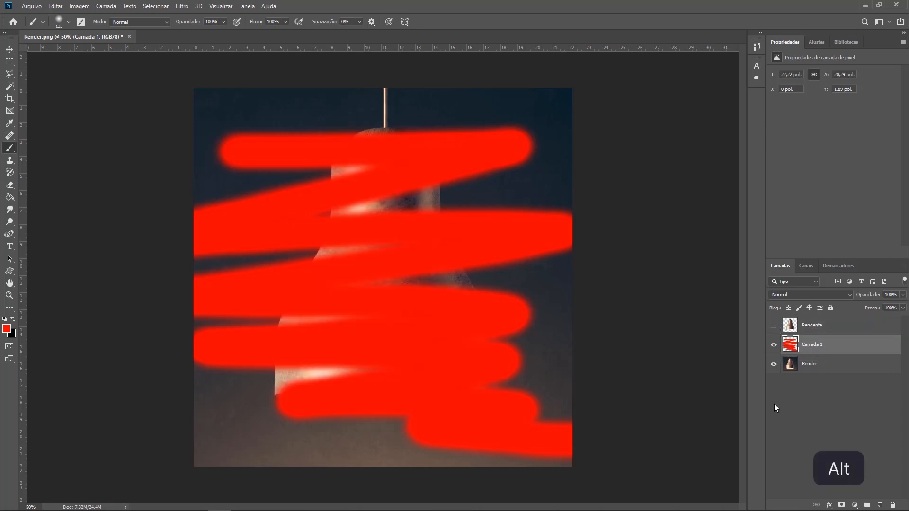
left_click(790, 351, "alt")
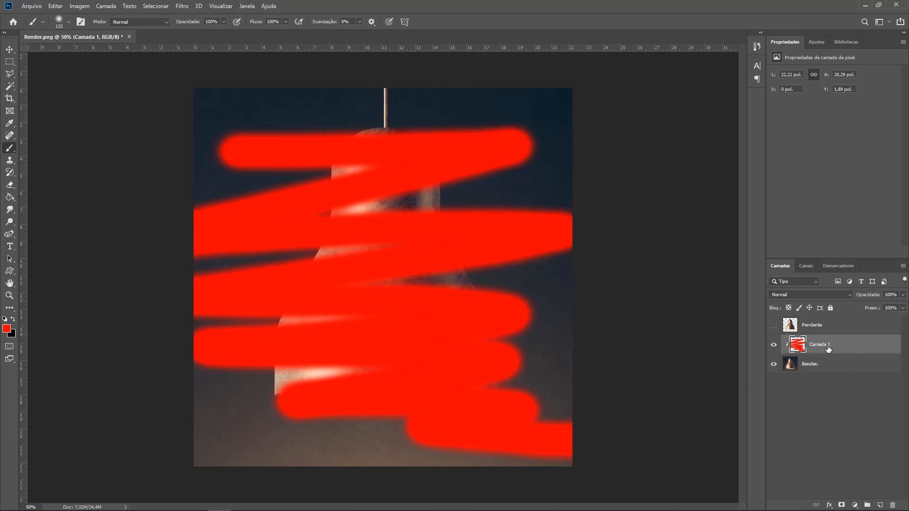
left_click(825, 367)
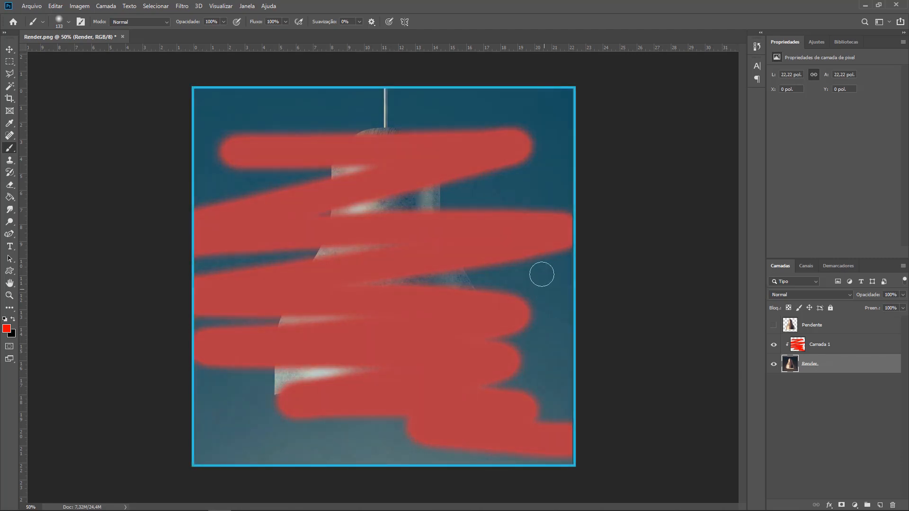
left_click(815, 345)
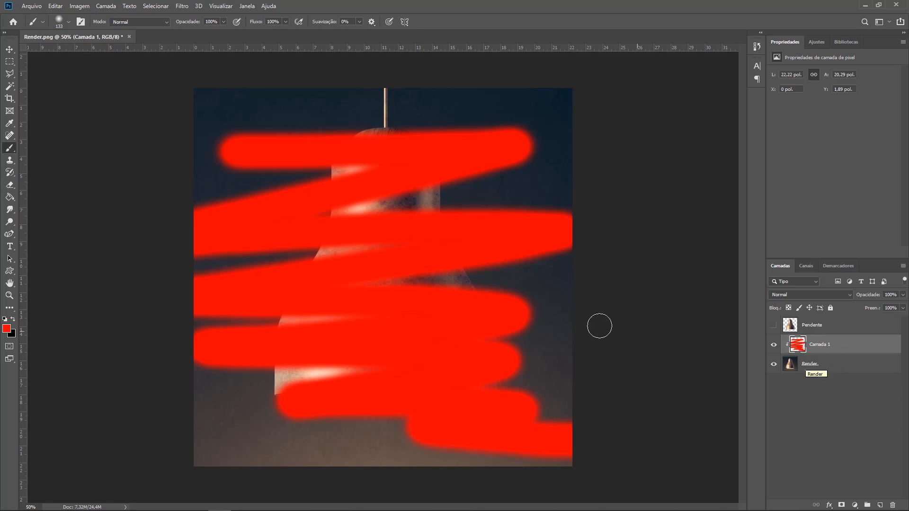
Step: Release Camada 1 from Render and move it back above the Pendente layer, with Pendente shown again
left_click(803, 353, "alt")
left_click_drag(805, 346, 811, 322)
left_click(774, 344)
left_click(812, 345)
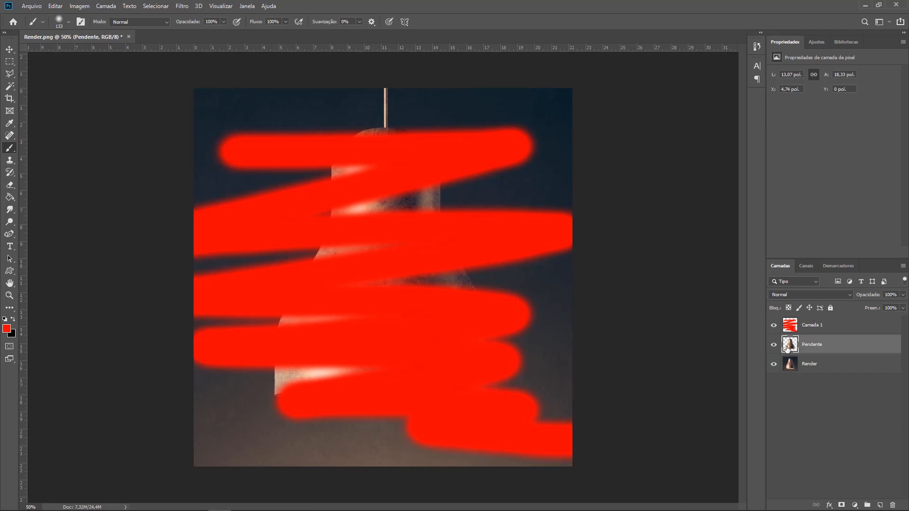
left_click(812, 327)
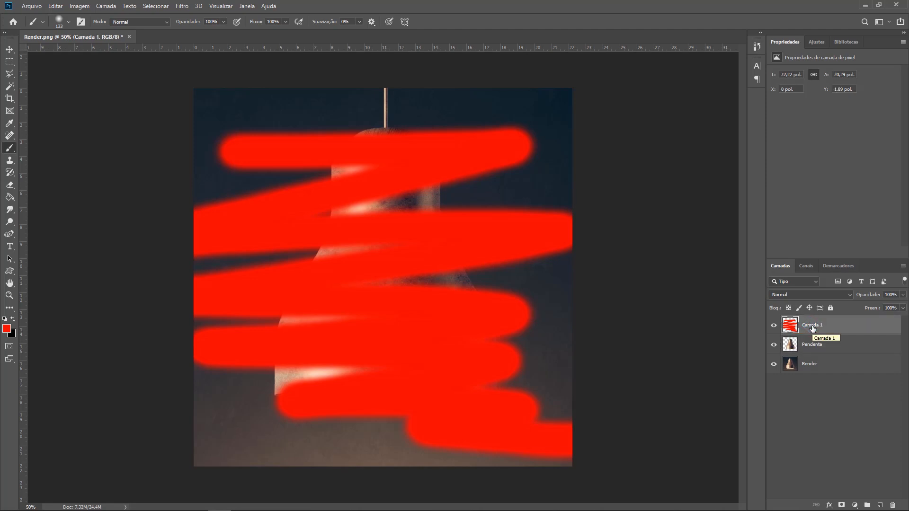
Step: Clip Camada 1 to the Pendente layer to confine the red strokes to the lamp, and release the clipping mask
key("alt")
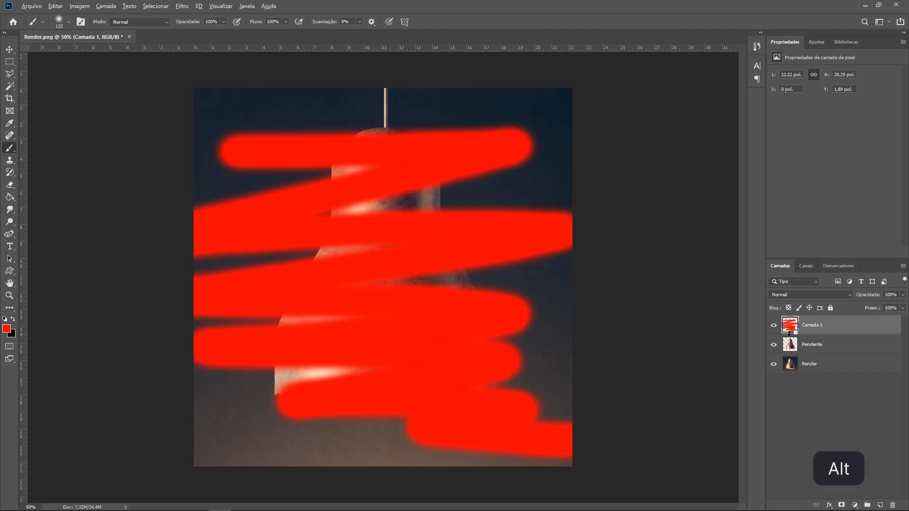
left_click(789, 334, "alt")
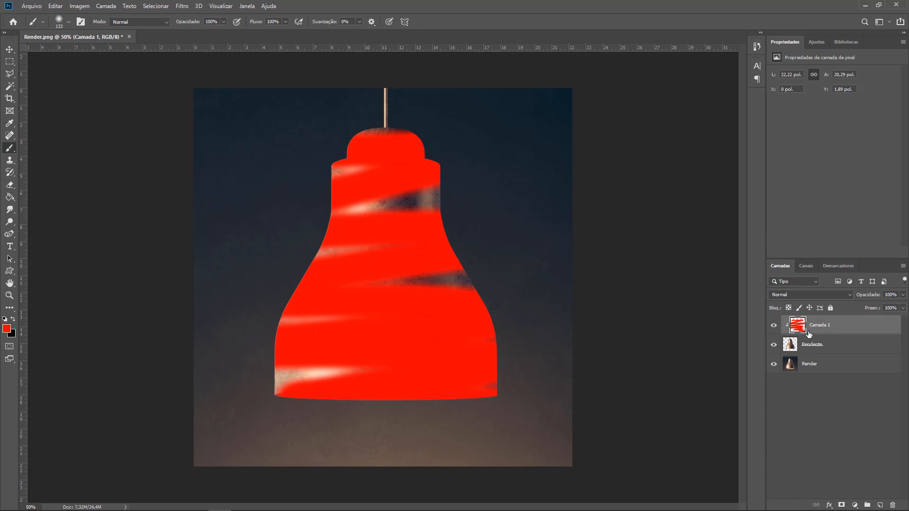
left_click(826, 345)
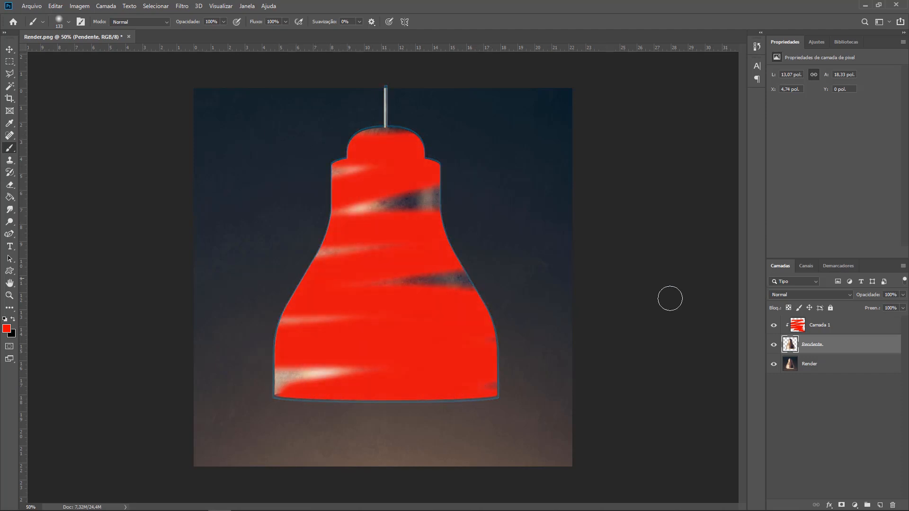
left_click(817, 330)
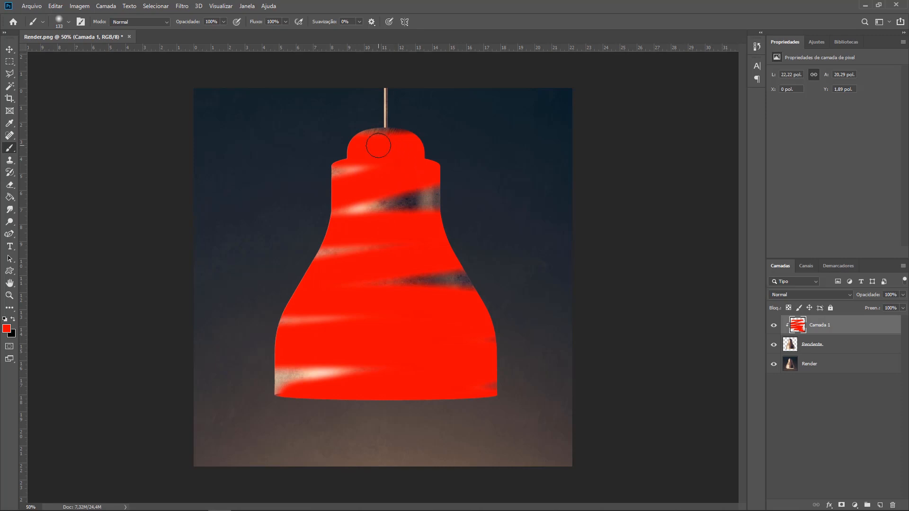
left_click(787, 333, "alt")
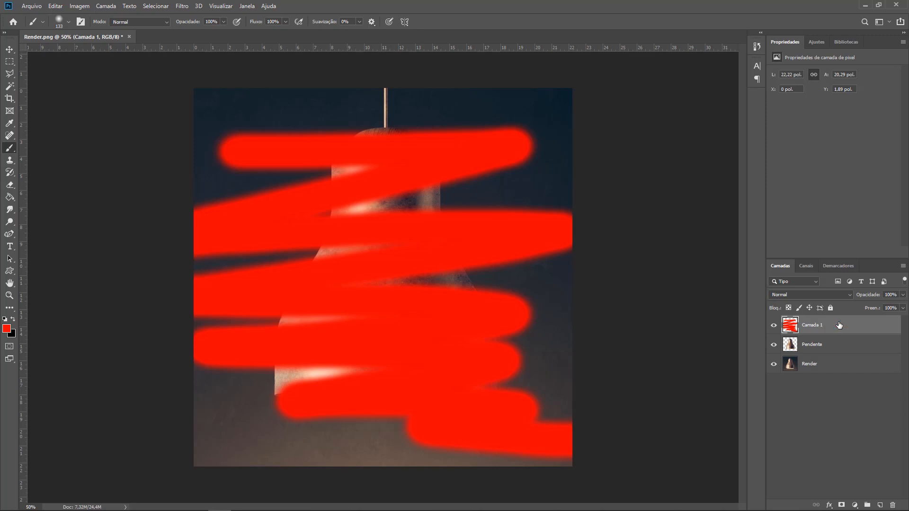
Step: Add a layer mask to Camada 1 and create a Hue/Saturation adjustment layer above it
left_click(842, 505)
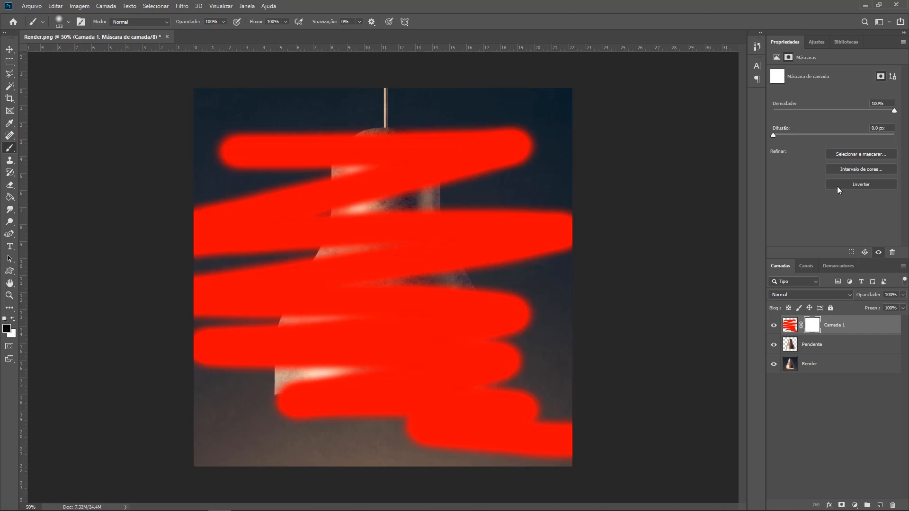
left_click(817, 42)
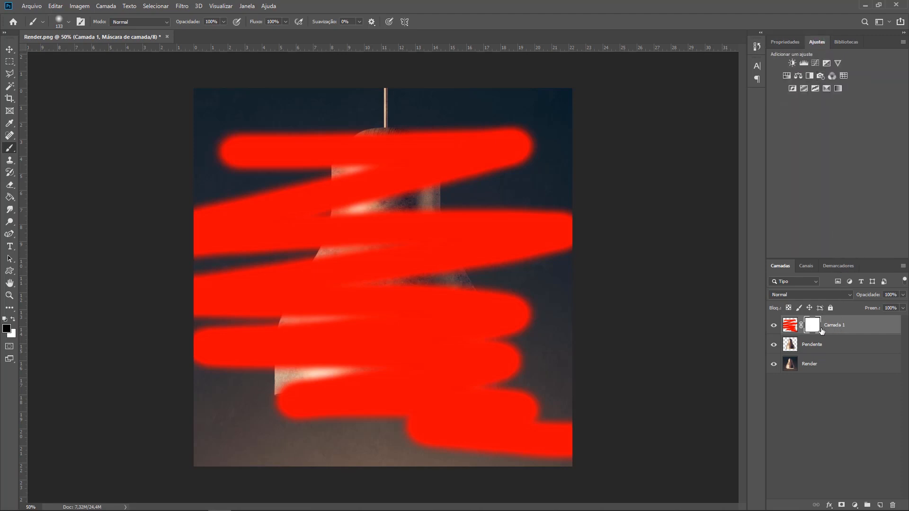
left_click(787, 75)
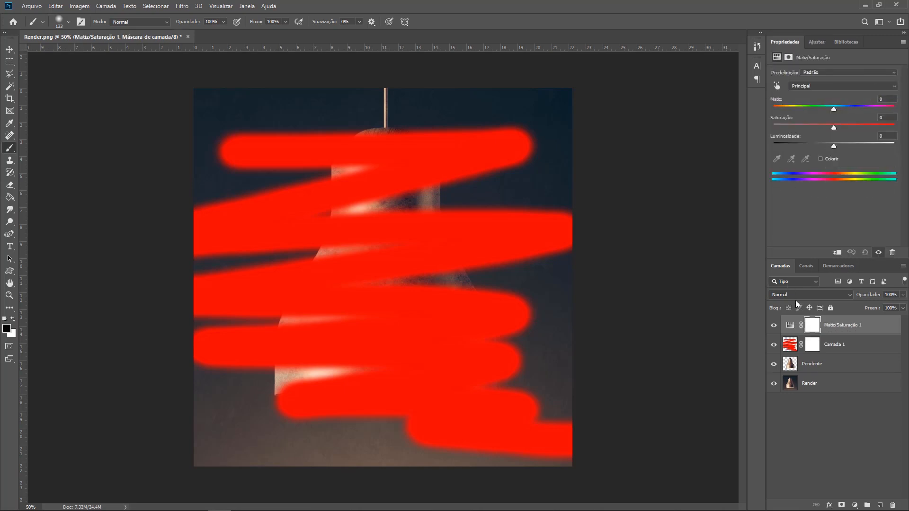
left_click(790, 325)
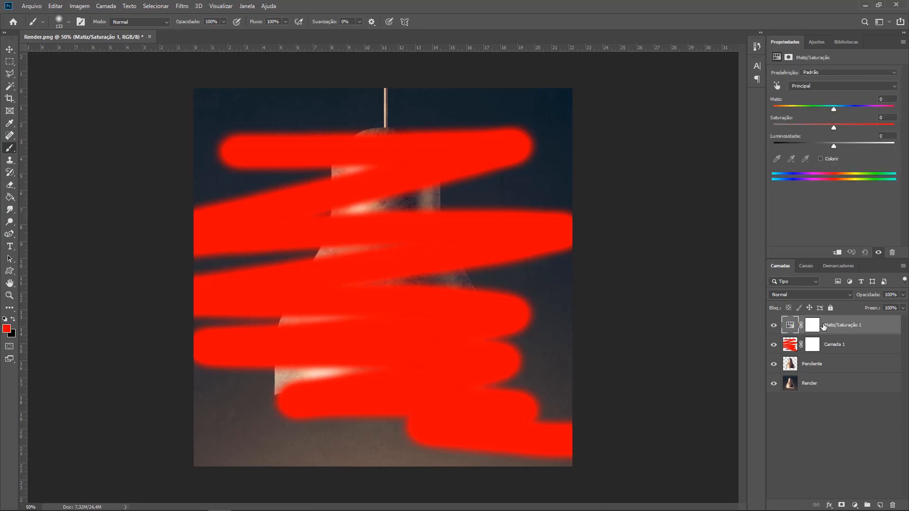
left_click(814, 327)
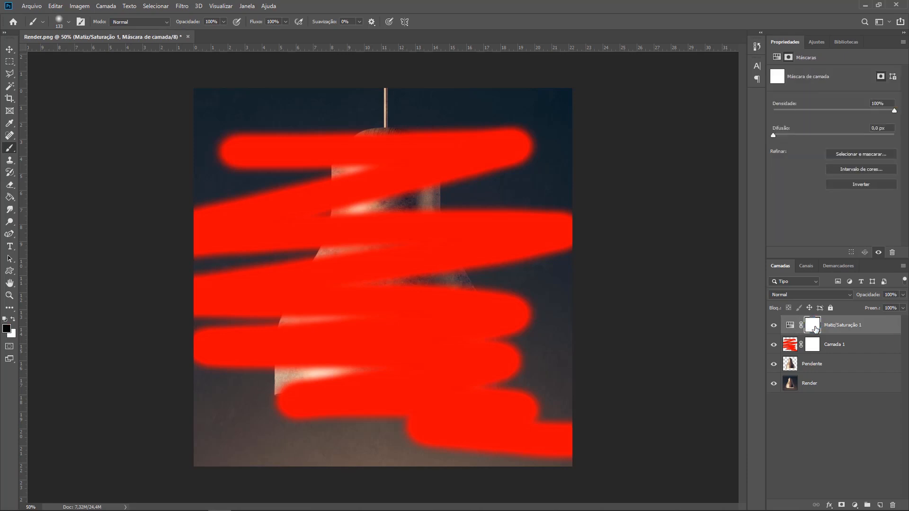
Step: Delete the Camada 1 layer and set the Matiz/Saturação 1 adjustment to saturation +100 and lightness +34
left_click(854, 349)
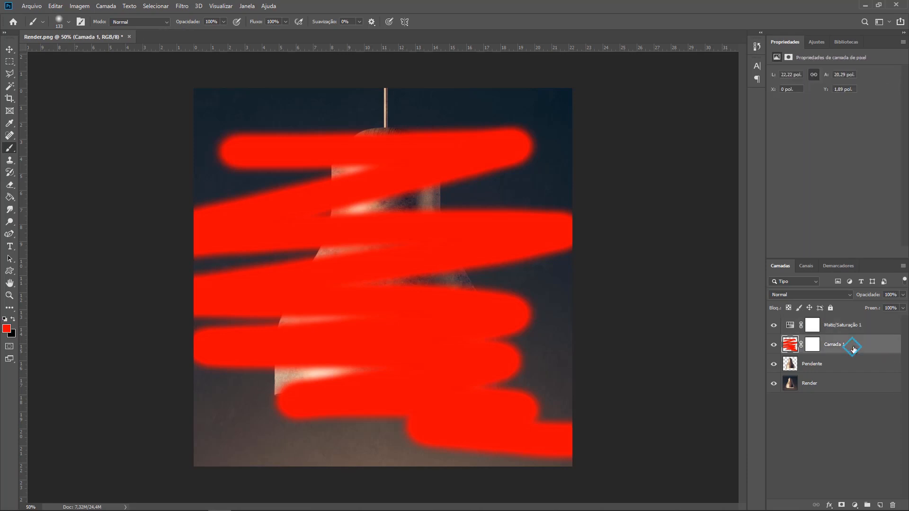
key("Delete")
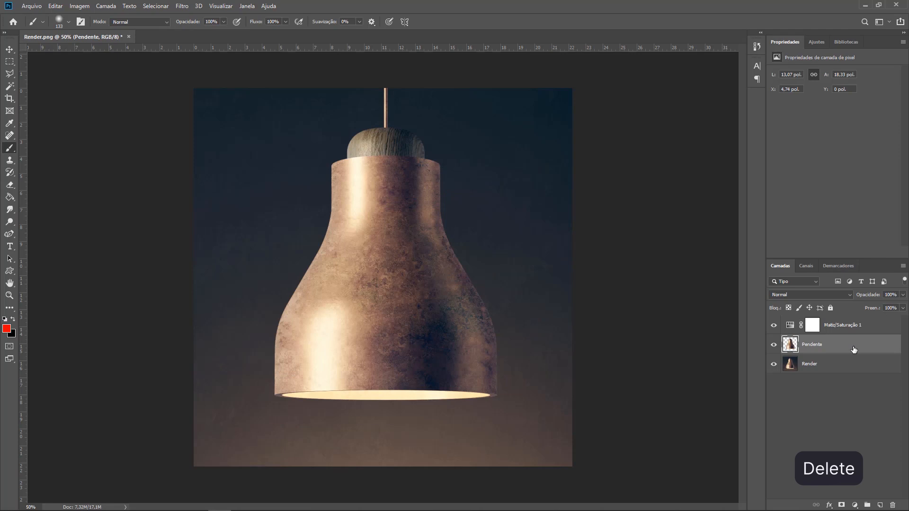
left_click(831, 327)
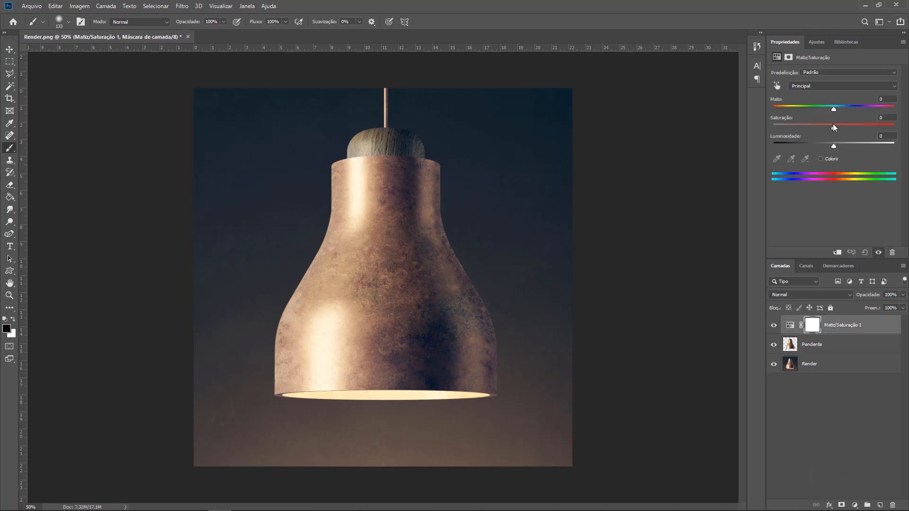
left_click_drag(833, 126, 907, 137)
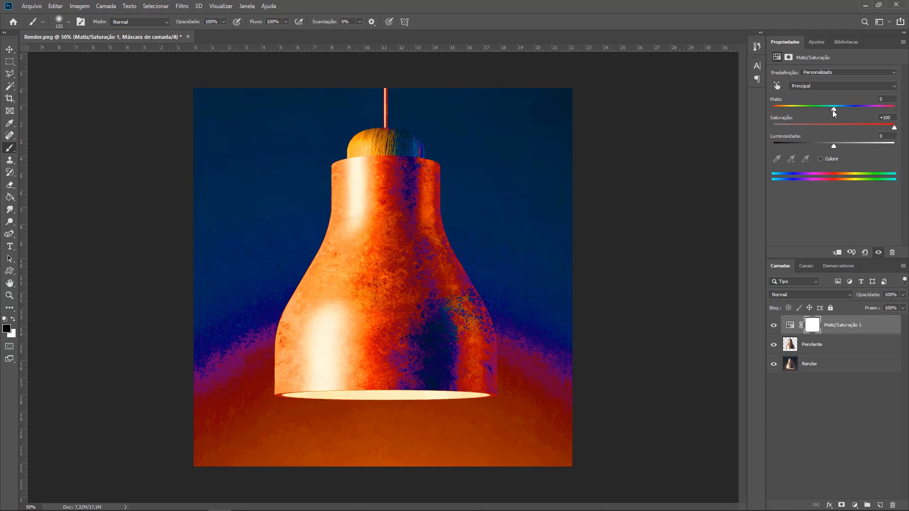
left_click_drag(833, 146, 854, 145)
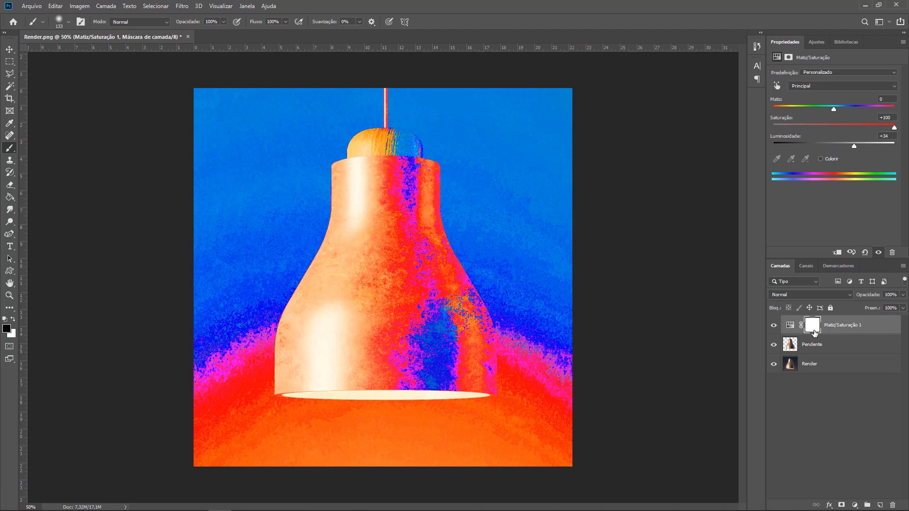
Step: Paint black with a large soft brush on the Matiz/Saturação 1 mask over the left background and the whole lamp
left_click(812, 331)
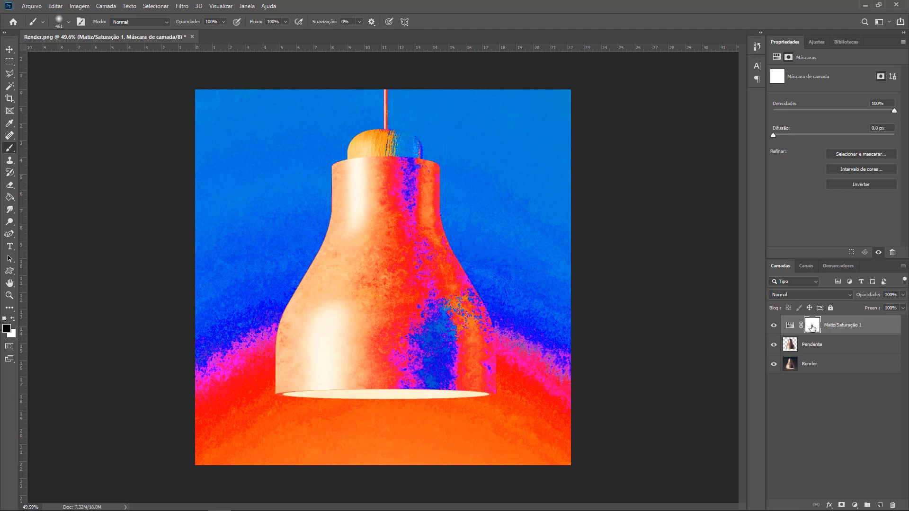
key("b")
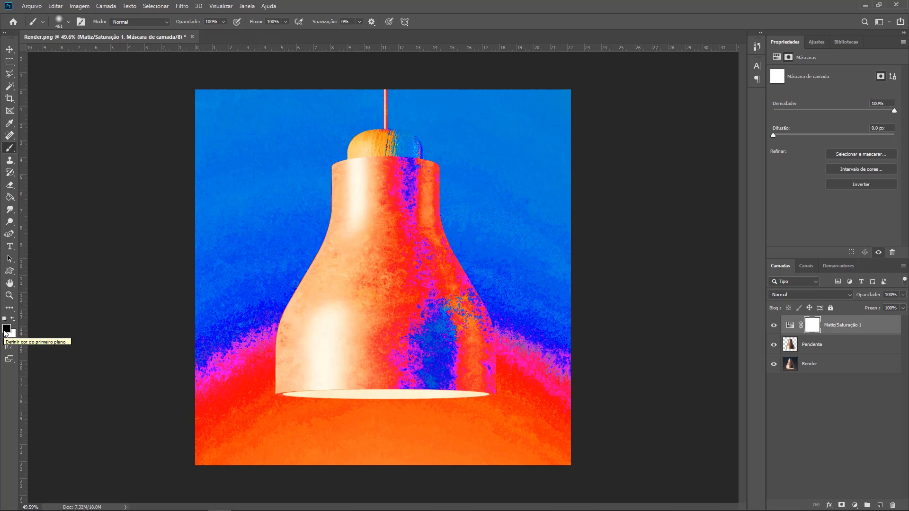
mouse_move(203, 179)
left_mouse_down()
mouse_move(213, 105)
mouse_move(258, 142)
mouse_move(213, 234)
mouse_move(192, 304)
mouse_move(203, 355)
mouse_move(184, 423)
mouse_move(204, 467)
left_mouse_up()
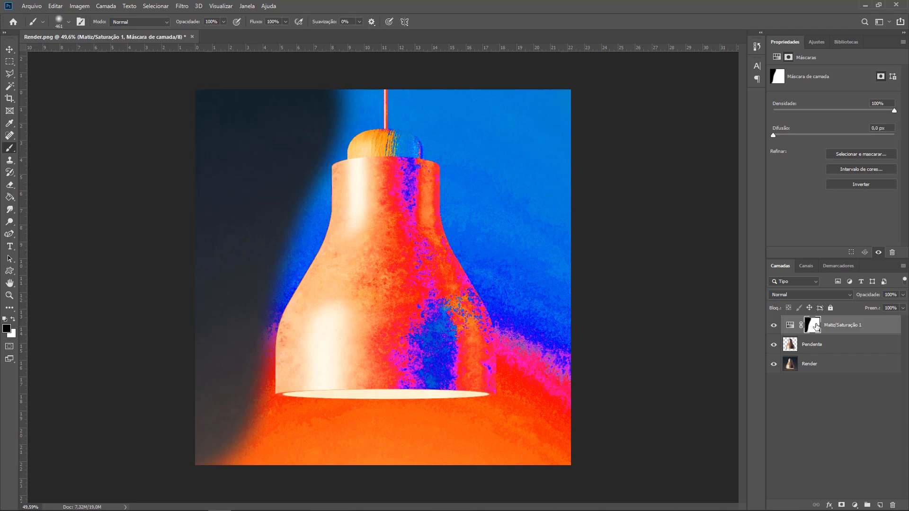
mouse_move(193, 447)
left_mouse_down()
mouse_move(322, 437)
mouse_move(264, 434)
mouse_move(318, 419)
mouse_move(297, 369)
mouse_move(282, 236)
mouse_move(296, 91)
mouse_move(337, 157)
mouse_move(358, 163)
mouse_move(380, 152)
mouse_move(462, 370)
mouse_move(362, 328)
mouse_move(322, 244)
left_mouse_up()
mouse_move(307, 193)
left_mouse_down()
mouse_move(370, 324)
mouse_move(436, 365)
mouse_move(284, 345)
left_mouse_up()
mouse_move(331, 125)
left_mouse_down()
mouse_move(349, 96)
mouse_move(344, 70)
left_mouse_up()
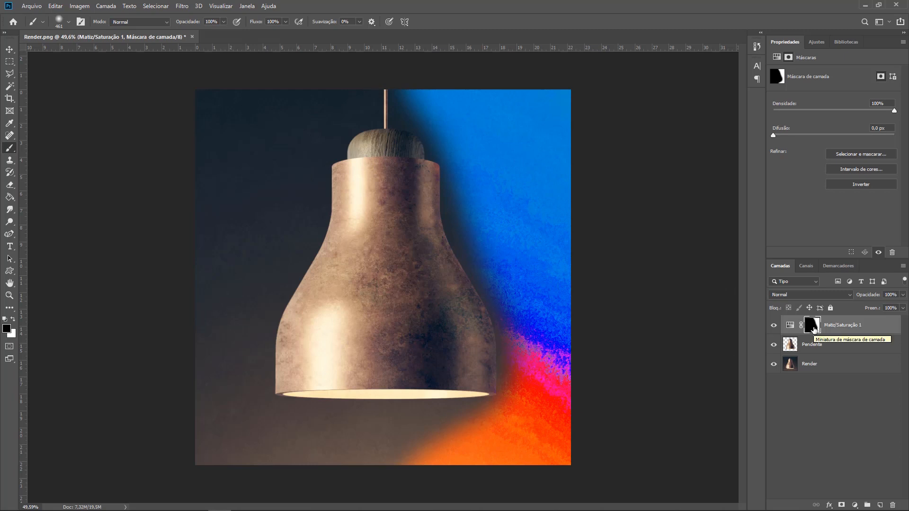
Step: Examine the Matiz/Saturação 1 layer mask on its own in the canvas, and return to the normal image view
key("alt")
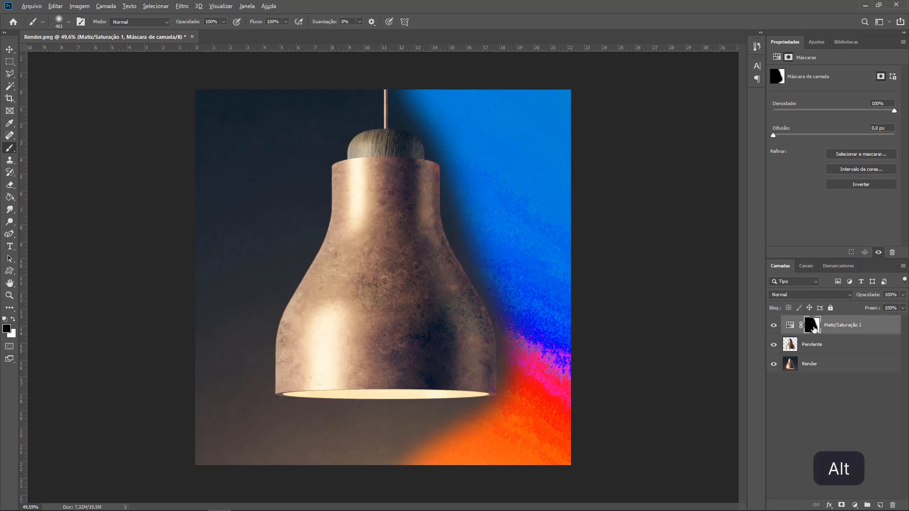
left_click(813, 327, "alt")
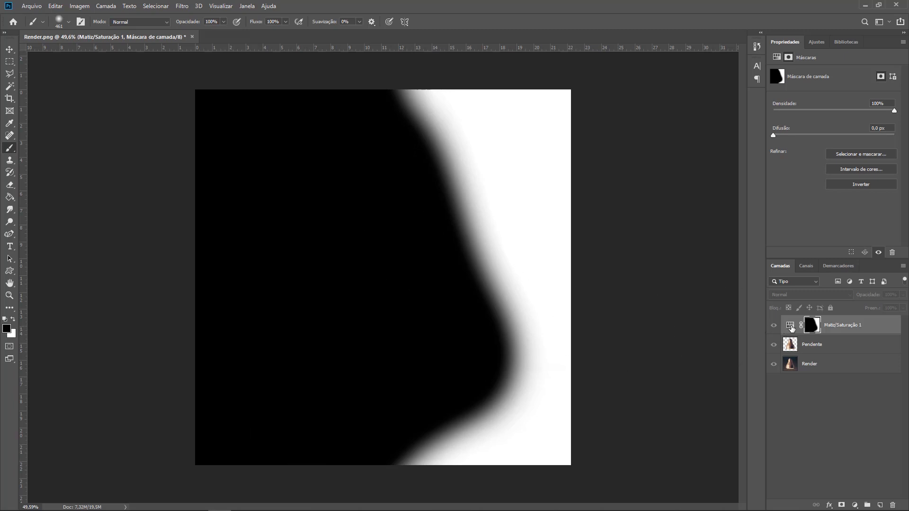
left_click(789, 326)
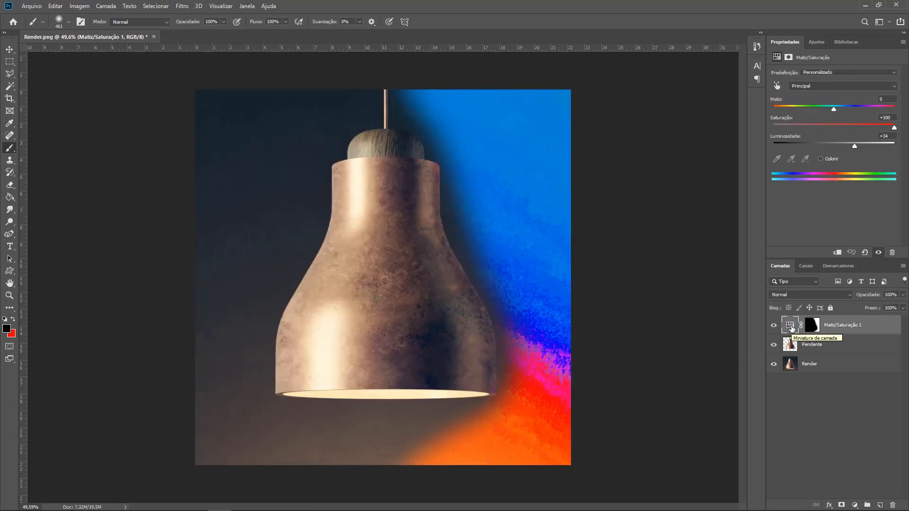
Step: Paint white on the Matiz/Saturação 1 mask around the lamp to restore the adjustment on the background
left_click(812, 328)
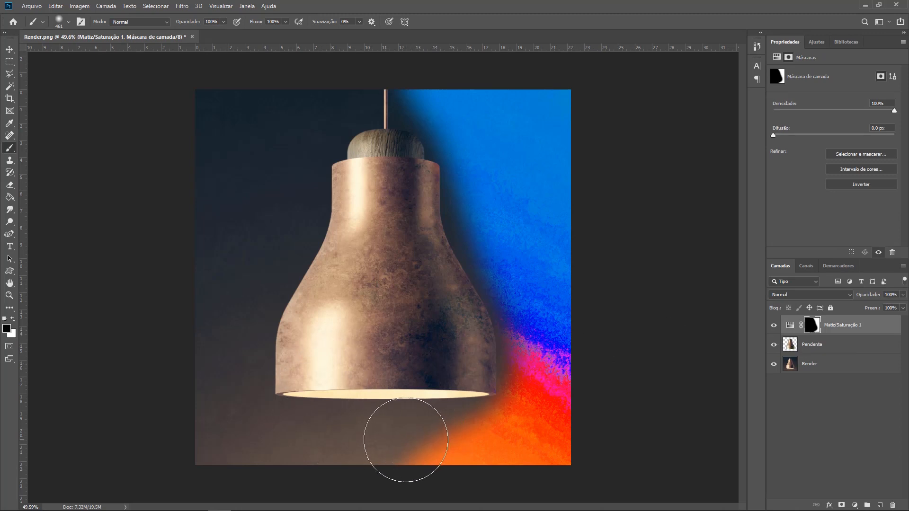
key("x")
mouse_move(511, 457)
left_mouse_down()
mouse_move(295, 462)
mouse_move(231, 453)
mouse_move(209, 434)
mouse_move(195, 394)
mouse_move(188, 281)
mouse_move(194, 382)
mouse_move(218, 381)
mouse_move(202, 245)
mouse_move(214, 103)
mouse_move(233, 87)
mouse_move(335, 70)
mouse_move(276, 110)
mouse_move(257, 221)
mouse_move(210, 310)
left_mouse_up()
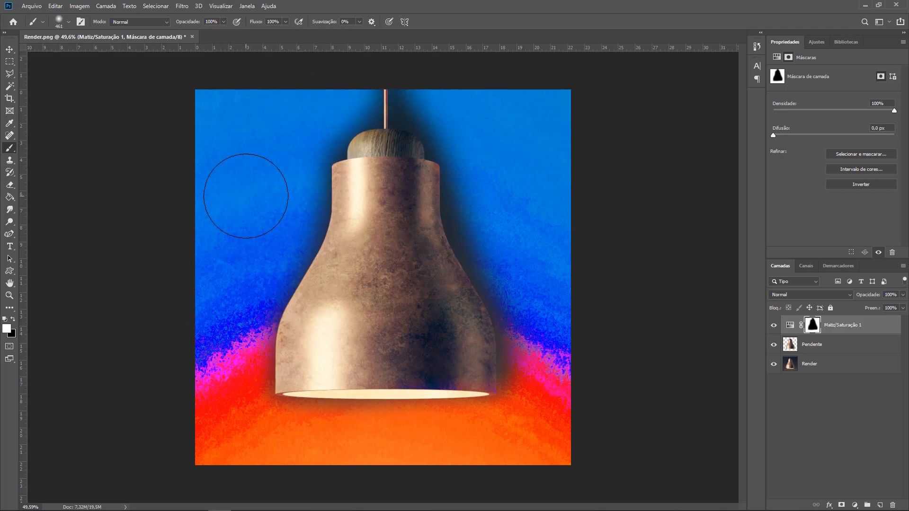
Step: Paint the lamp area of the Matiz/Saturação 1 mask with light gray #aeaeae to apply the adjustment partially
left_click(7, 328)
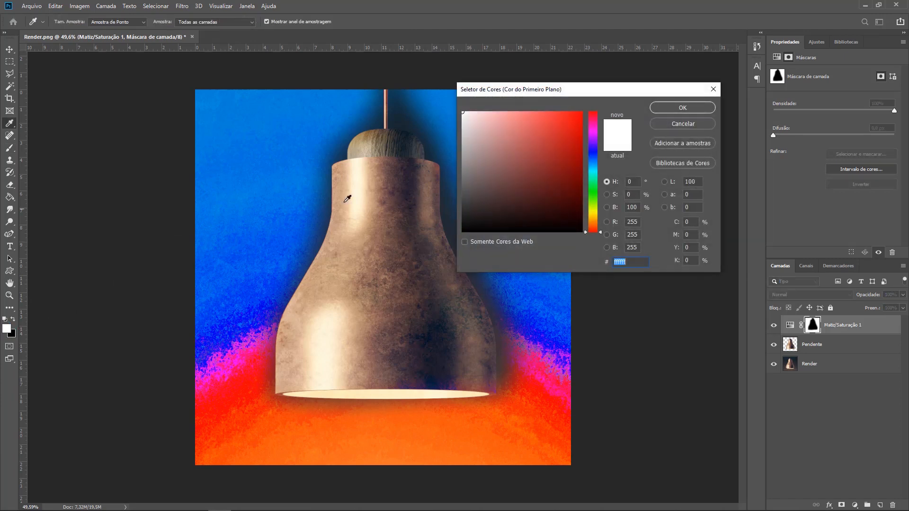
left_click(466, 140)
left_click(675, 109)
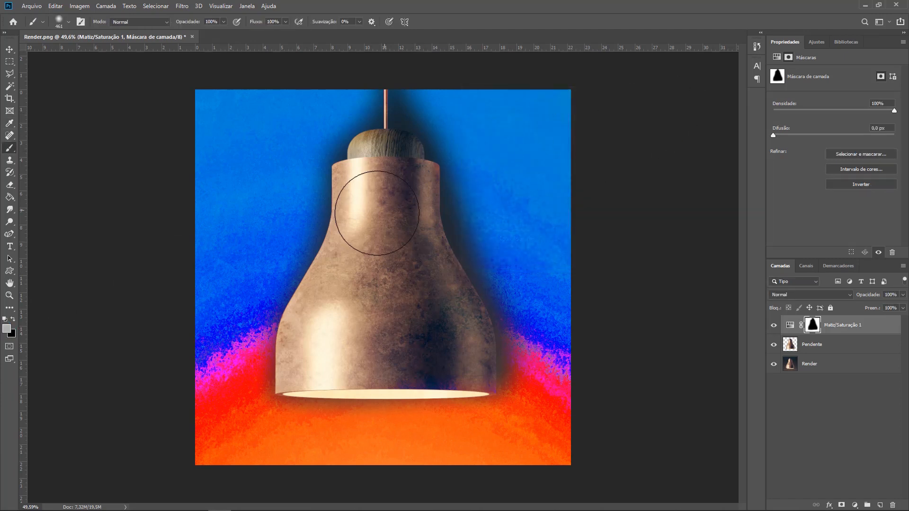
mouse_move(386, 100)
left_mouse_down()
mouse_move(375, 144)
mouse_move(345, 190)
mouse_move(330, 269)
mouse_move(305, 327)
mouse_move(325, 375)
mouse_move(436, 349)
mouse_move(462, 317)
mouse_move(416, 152)
mouse_move(382, 108)
left_mouse_up()
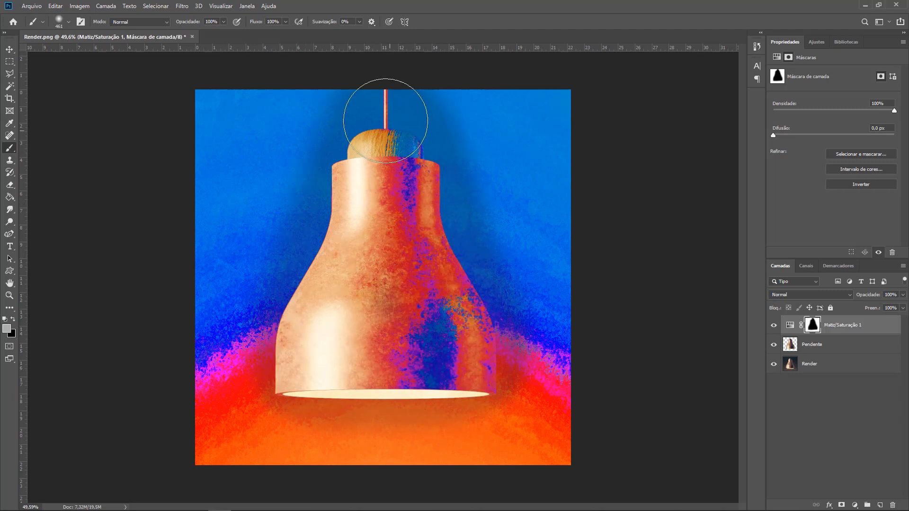
Step: Paint the entire Matiz/Saturação 1 mask, lamp and background, with darker gray #717171
left_click(6, 328)
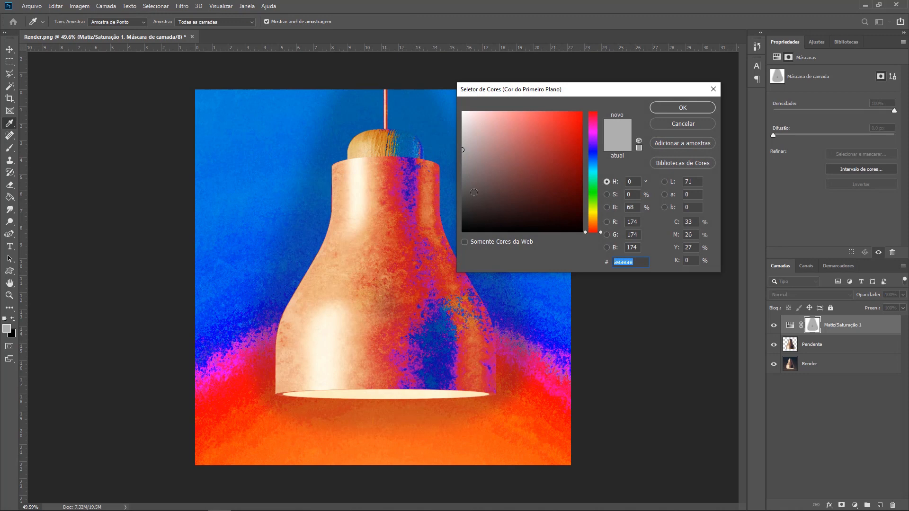
left_click(461, 179)
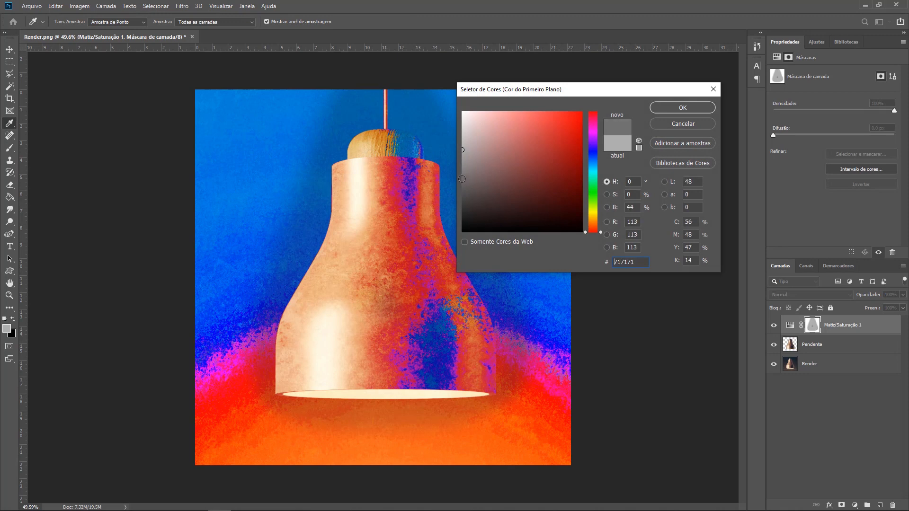
left_click(686, 109)
mouse_move(350, 162)
left_mouse_down()
mouse_move(306, 287)
mouse_move(295, 367)
mouse_move(343, 384)
mouse_move(423, 379)
mouse_move(472, 341)
mouse_move(415, 195)
mouse_move(396, 98)
left_mouse_up()
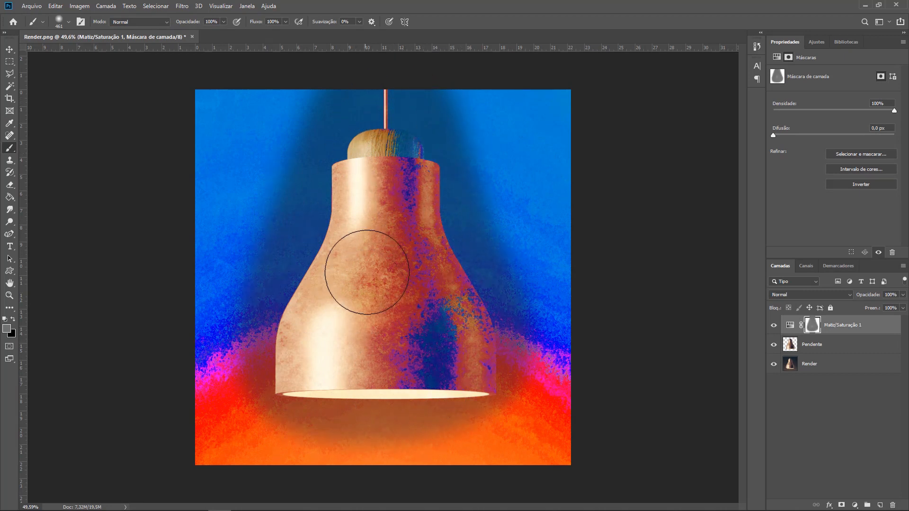
left_click(274, 140)
mouse_move(274, 140)
left_mouse_down()
mouse_move(222, 97)
mouse_move(221, 305)
mouse_move(210, 406)
mouse_move(222, 436)
mouse_move(400, 447)
mouse_move(548, 314)
mouse_move(516, 110)
mouse_move(467, 102)
mouse_move(559, 87)
left_mouse_up()
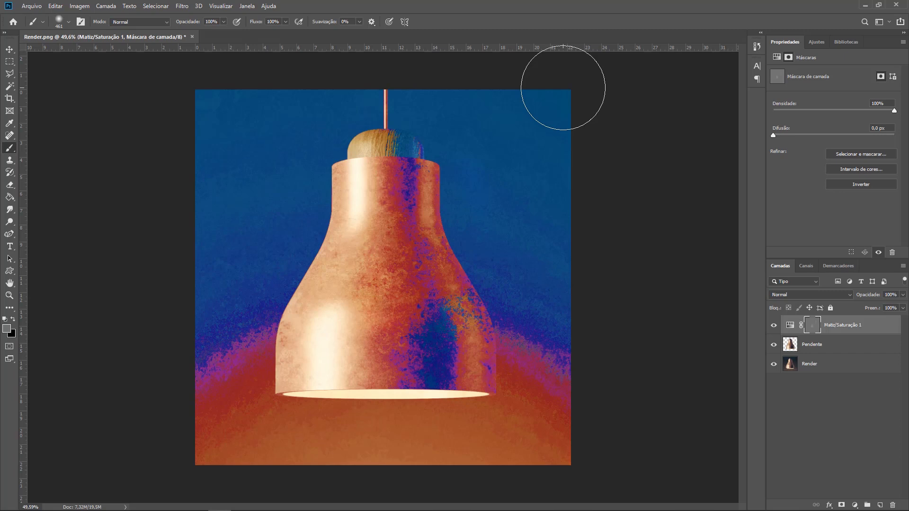
Step: Hide the Matiz/Saturação 1 and Pendente layers and add a layer mask to Render
left_click(774, 326)
left_click(774, 325)
left_click(774, 326)
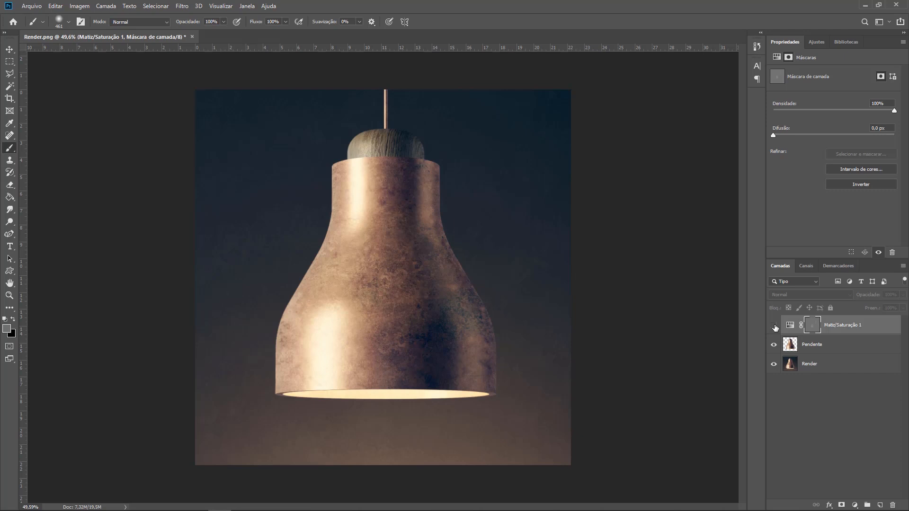
left_click(822, 369)
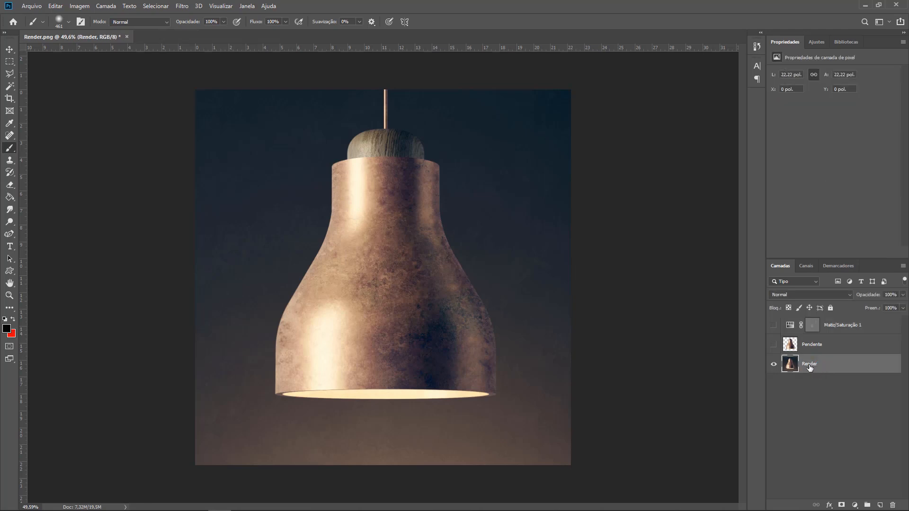
left_click(841, 505)
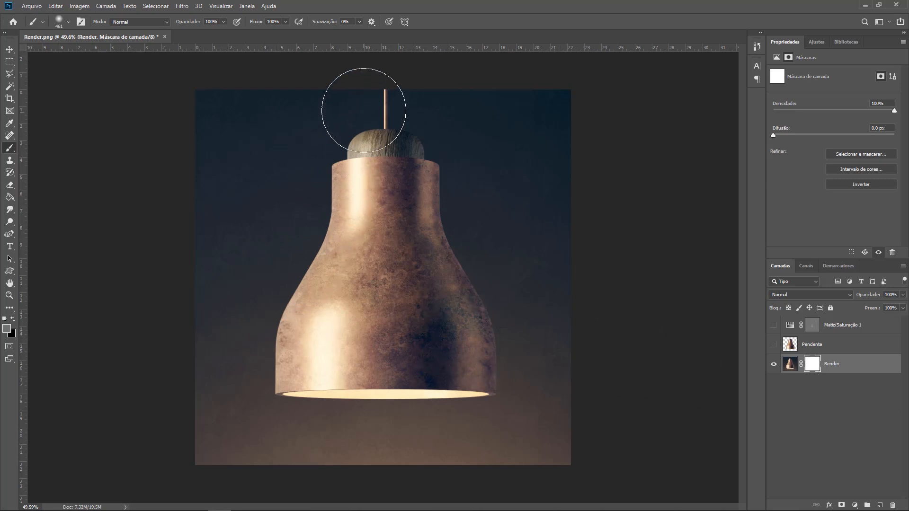
Step: Paint black on Render's layer mask to hide the background and the lamp's upper part, and reset the foreground color to white
left_click(812, 344)
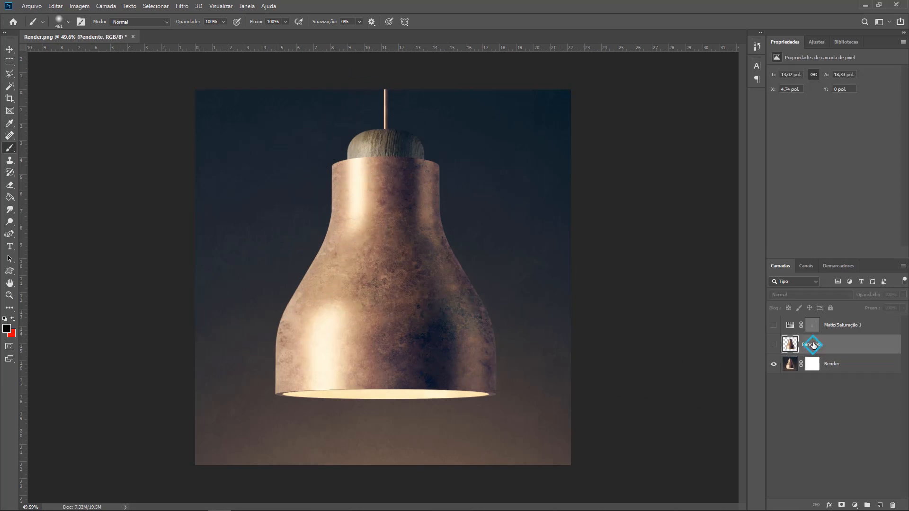
left_click(791, 365)
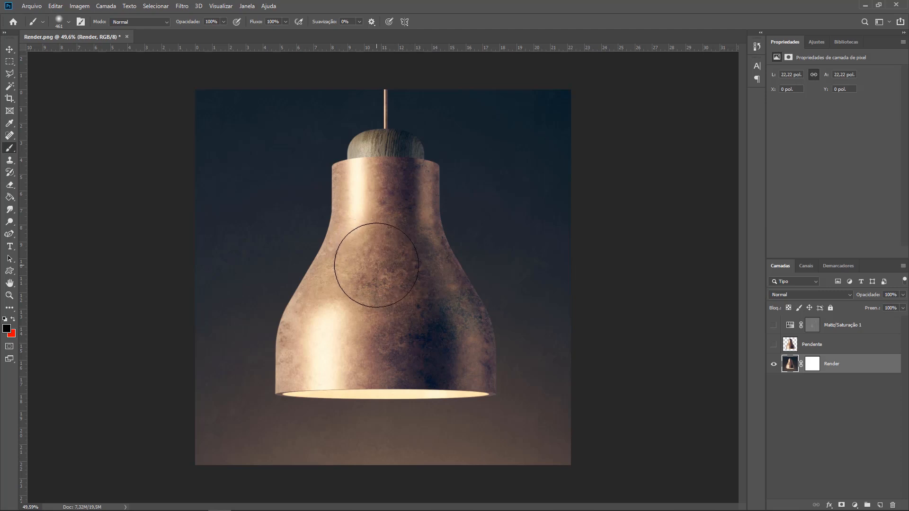
left_click(813, 367)
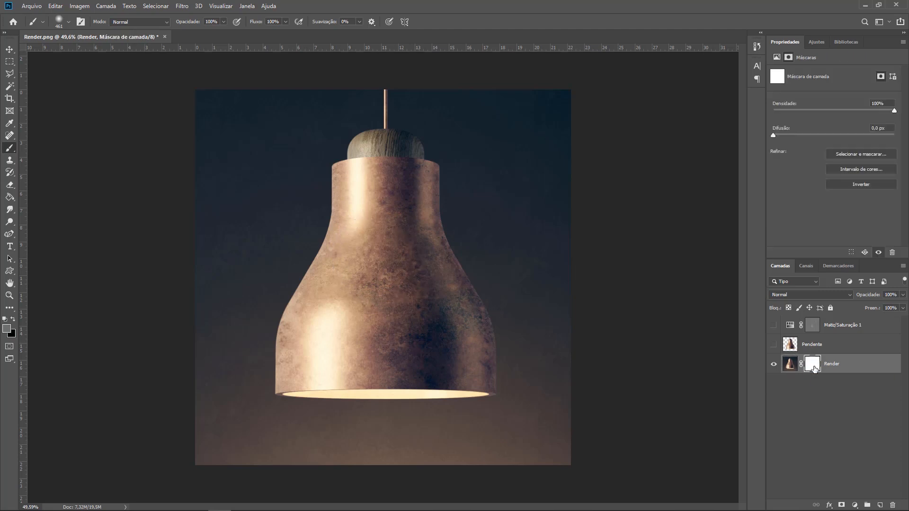
key("x")
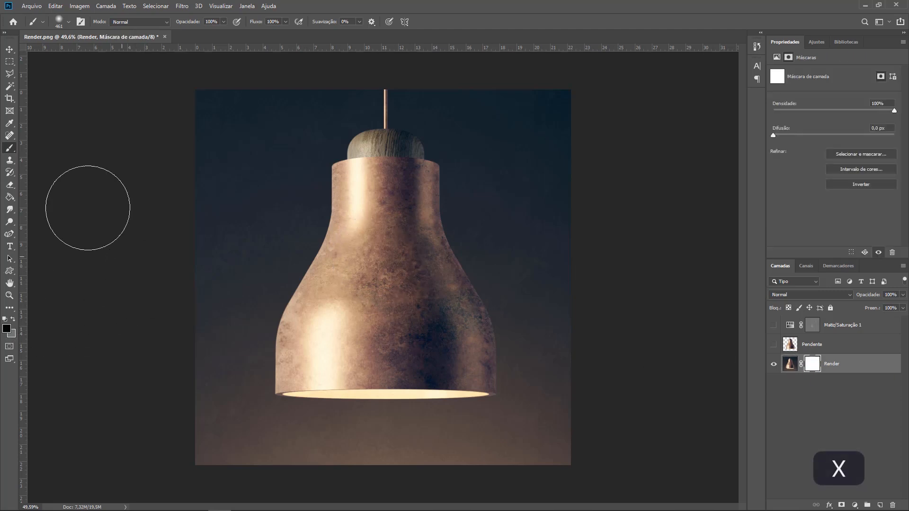
mouse_move(228, 86)
left_mouse_down()
mouse_move(183, 166)
mouse_move(243, 91)
mouse_move(183, 227)
mouse_move(150, 382)
mouse_move(176, 434)
mouse_move(398, 487)
mouse_move(578, 420)
mouse_move(535, 84)
mouse_move(481, 159)
mouse_move(304, 186)
mouse_move(179, 325)
mouse_move(439, 94)
left_mouse_up()
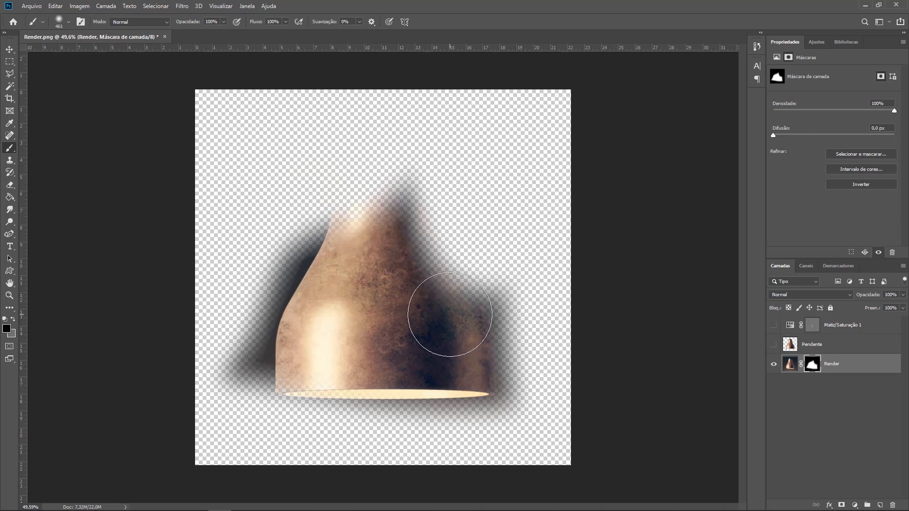
key("d")
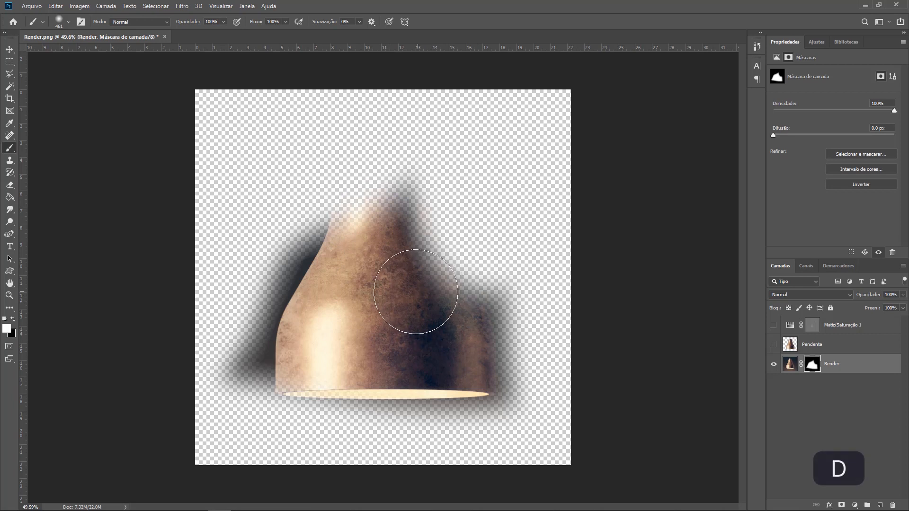
Step: Paint white over Render's entire layer mask with a soft brush to restore the whole lamp and the background
right_click(416, 332)
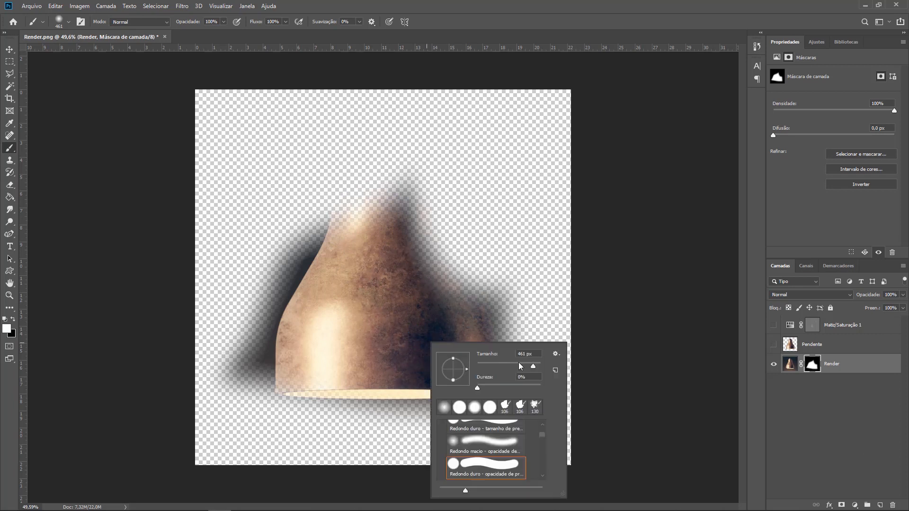
key("Return")
mouse_move(461, 316)
left_mouse_down()
mouse_move(389, 163)
mouse_move(354, 234)
mouse_move(353, 192)
mouse_move(366, 164)
mouse_move(378, 154)
mouse_move(397, 166)
mouse_move(379, 135)
mouse_move(360, 161)
mouse_move(370, 132)
mouse_move(394, 142)
mouse_move(401, 158)
mouse_move(378, 66)
mouse_move(395, 162)
left_mouse_up()
right_click(395, 199)
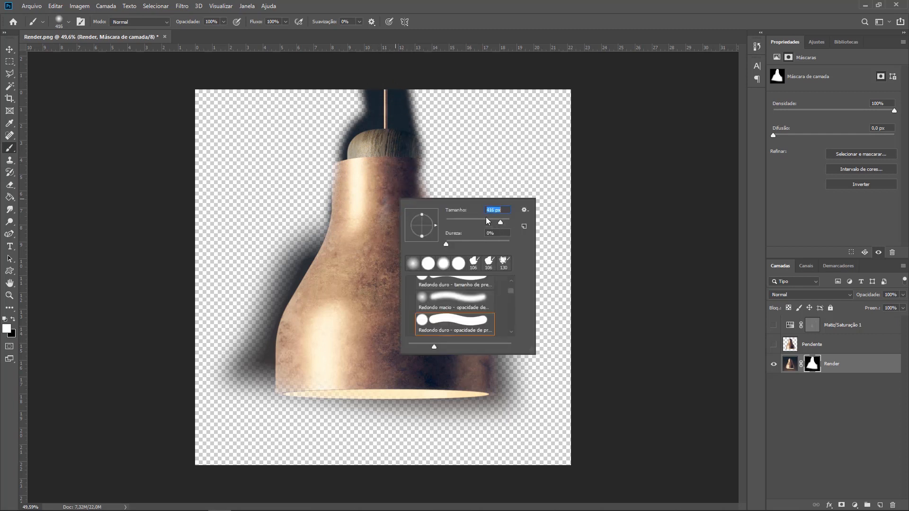
mouse_move(355, 91)
left_mouse_down()
mouse_move(288, 164)
mouse_move(501, 164)
mouse_move(467, 268)
mouse_move(336, 282)
mouse_move(301, 106)
mouse_move(267, 89)
mouse_move(175, 97)
left_mouse_up()
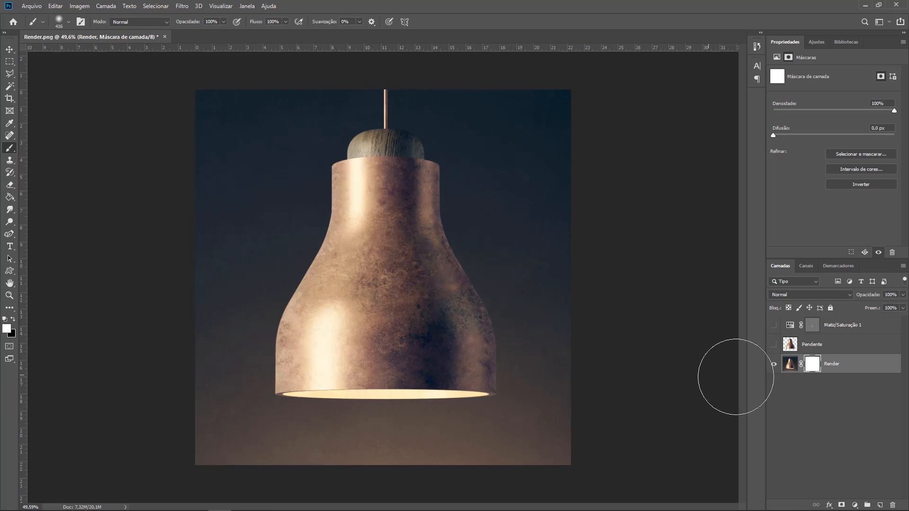
Step: Show the Pendente layer again and delete the Matiz/Saturação 1 adjustment layer
left_click(787, 346)
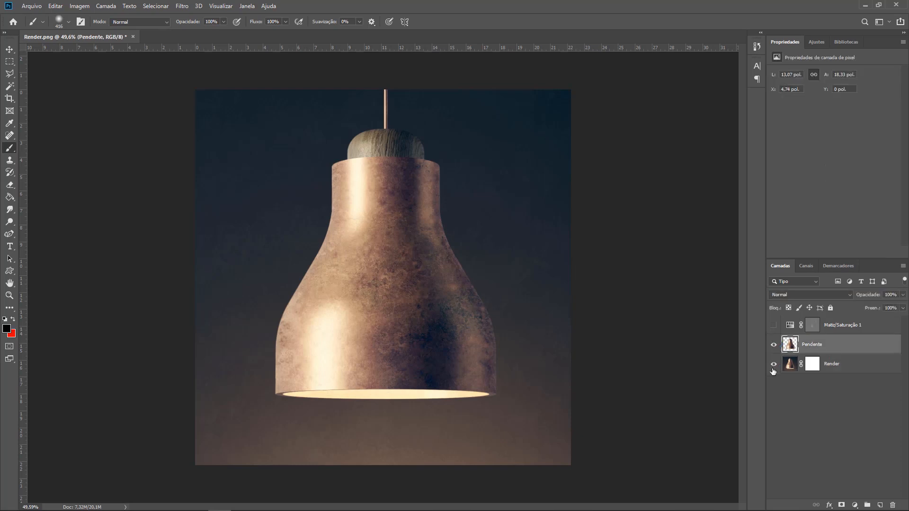
left_click(774, 364)
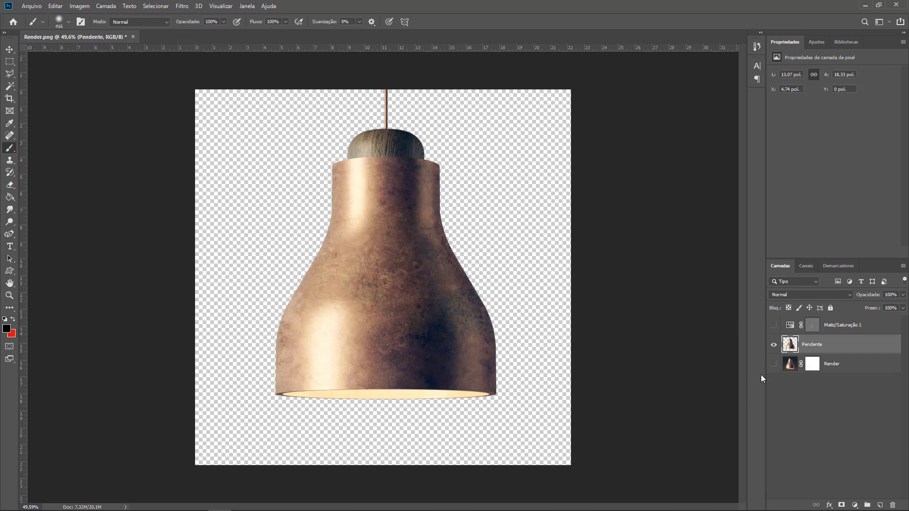
left_click(774, 364)
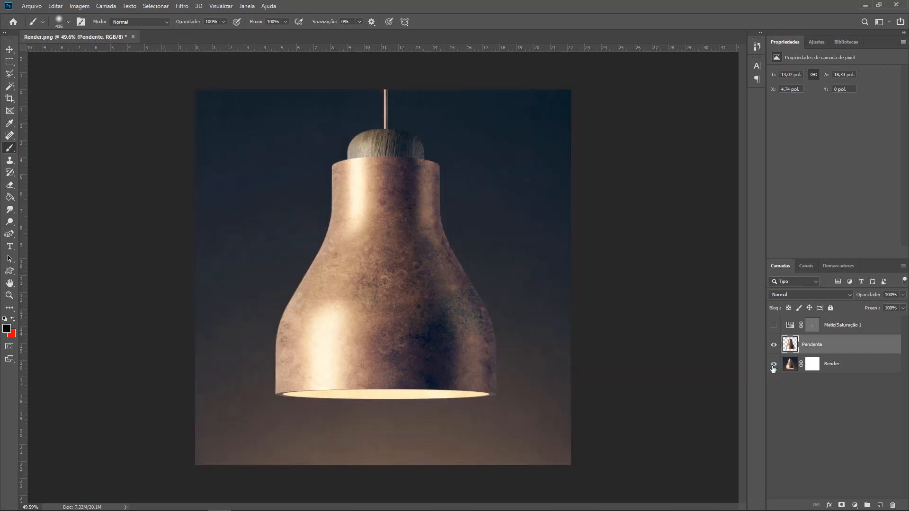
left_click(846, 330)
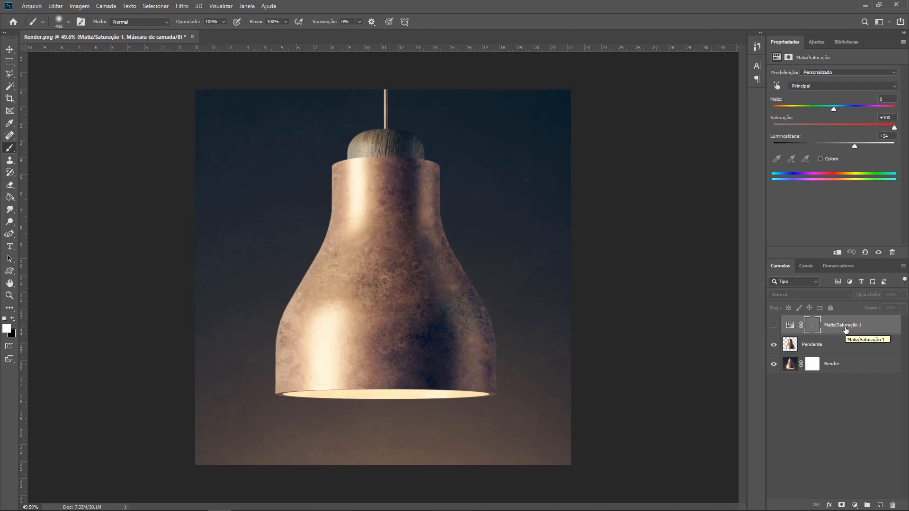
key("Delete")
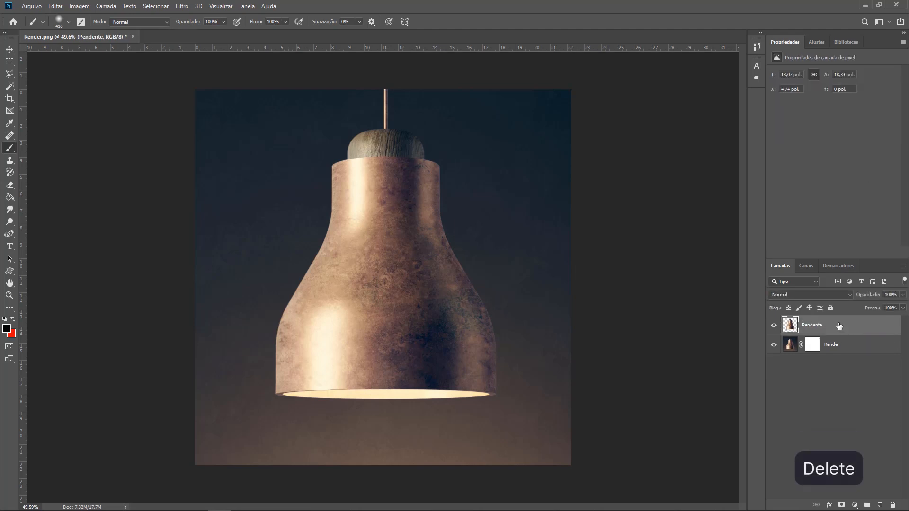
Step: Toggle the visibility of Pendente and Render to compare the isolated lamp with the full render
left_click(773, 325)
left_click(774, 345)
left_click(775, 344)
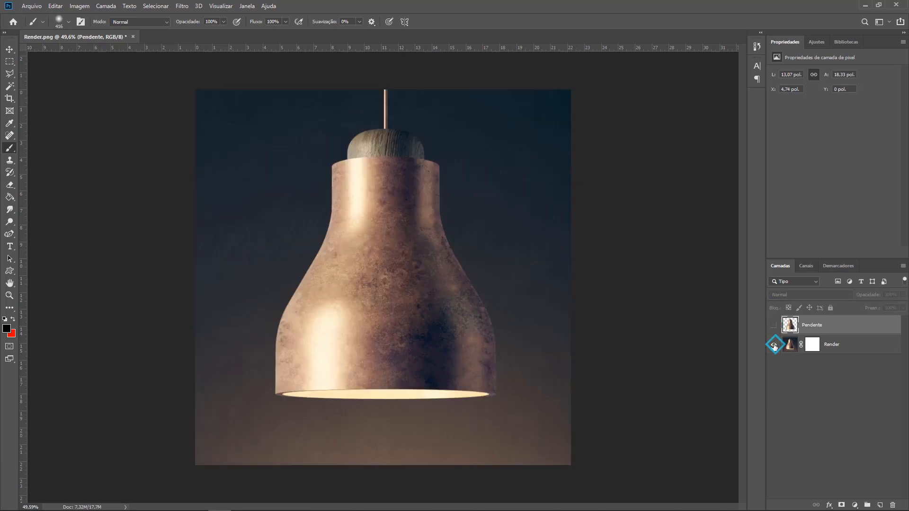
left_click(775, 344)
left_click(774, 325)
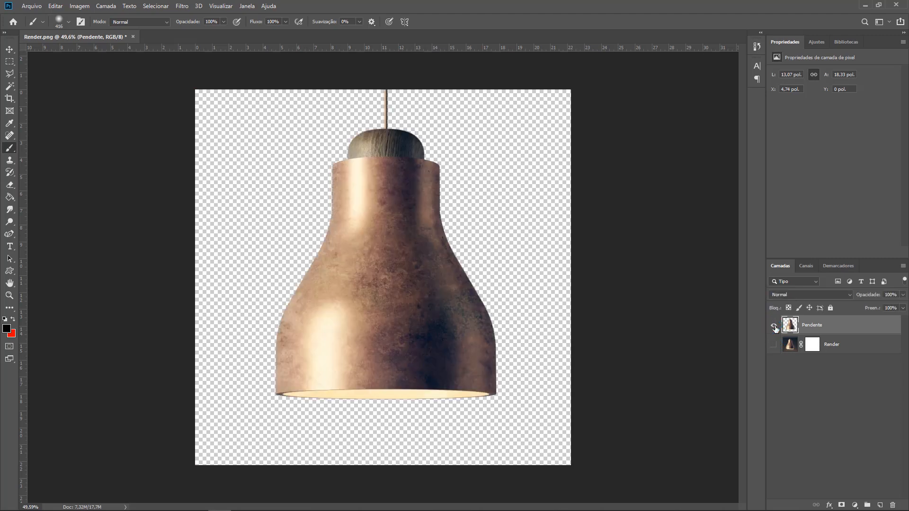
left_click(775, 345)
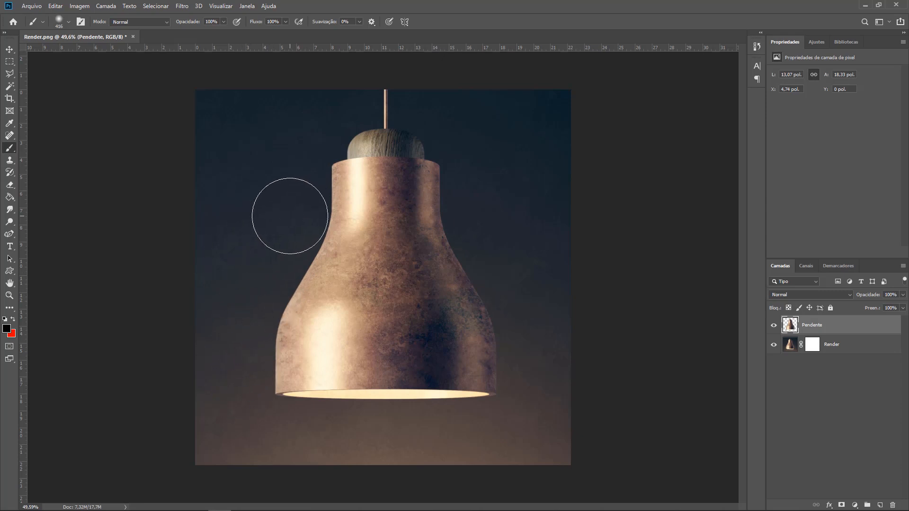
Step: Add a new layer clipped to Pendente and paint soft black shading along both sides of the lamp
left_click(880, 504)
left_click(791, 333, "alt")
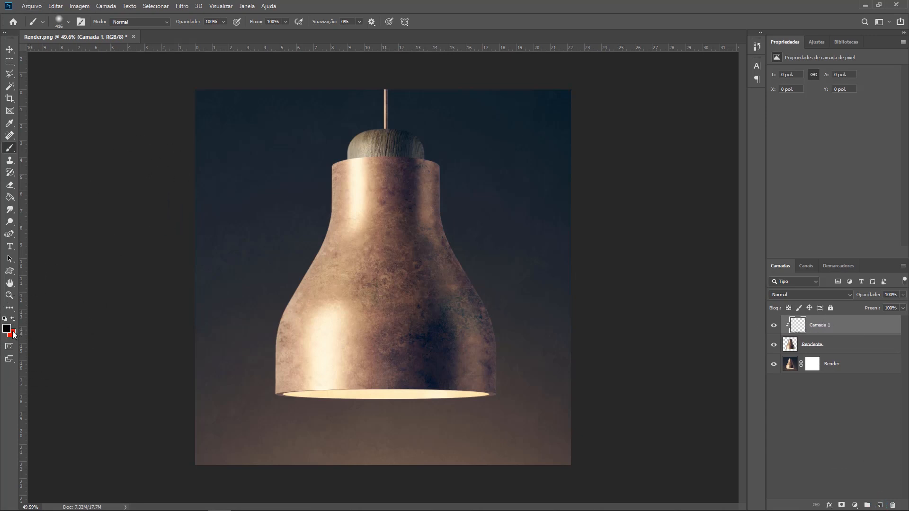
left_click(318, 115)
mouse_move(318, 116)
left_mouse_down()
mouse_move(303, 128)
mouse_move(282, 186)
mouse_move(284, 223)
mouse_move(286, 209)
mouse_move(229, 379)
mouse_move(284, 379)
left_mouse_up()
mouse_move(436, 106)
left_mouse_down()
mouse_move(471, 158)
mouse_move(523, 302)
mouse_move(534, 386)
left_mouse_up()
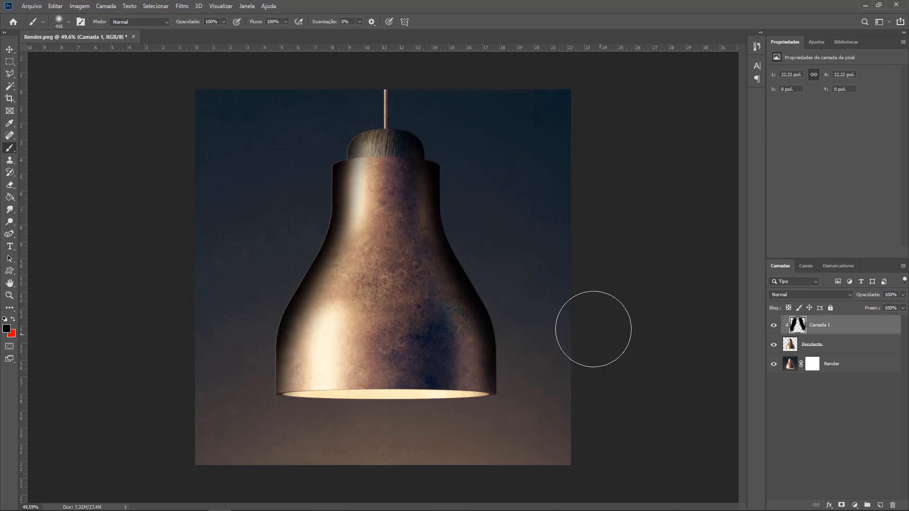
left_click_drag(251, 357, 250, 394)
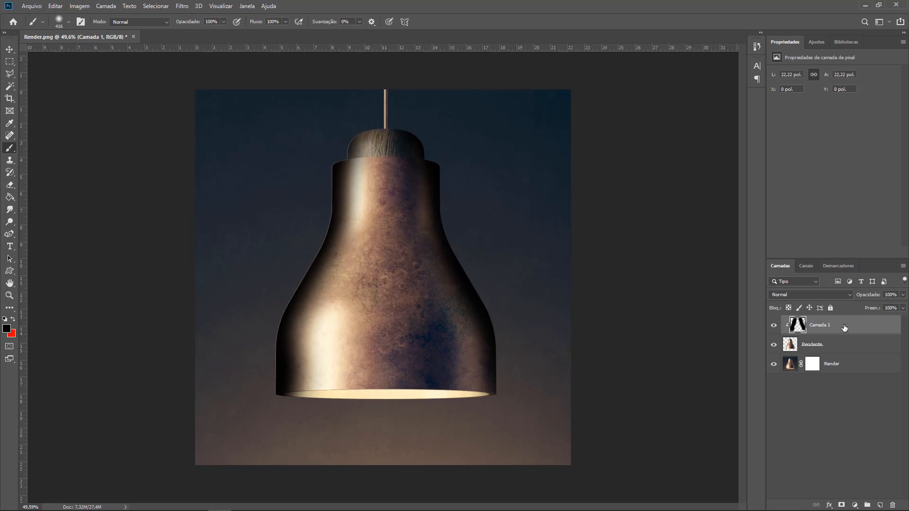
Step: Add a layer mask to Camada 1 and paint black with a 115 px soft brush to remove the shading from the lamp's lower opening
left_click(842, 506)
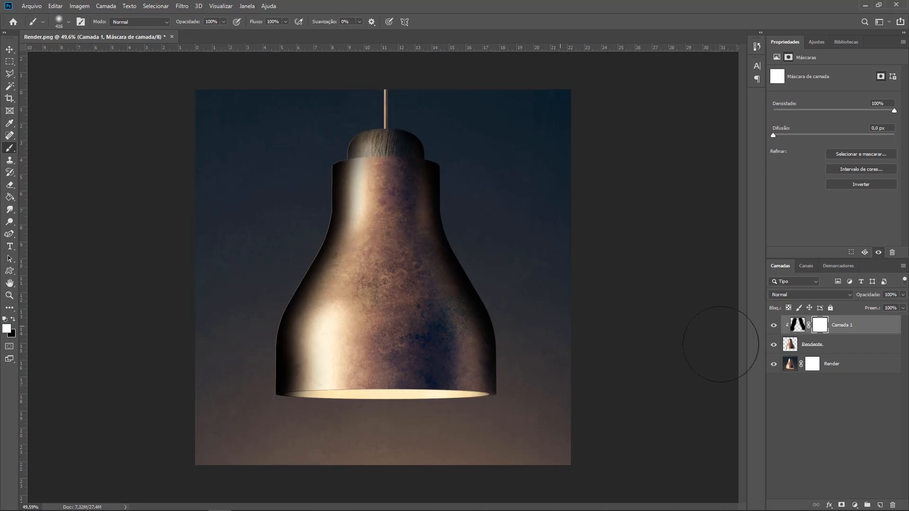
left_click(803, 347)
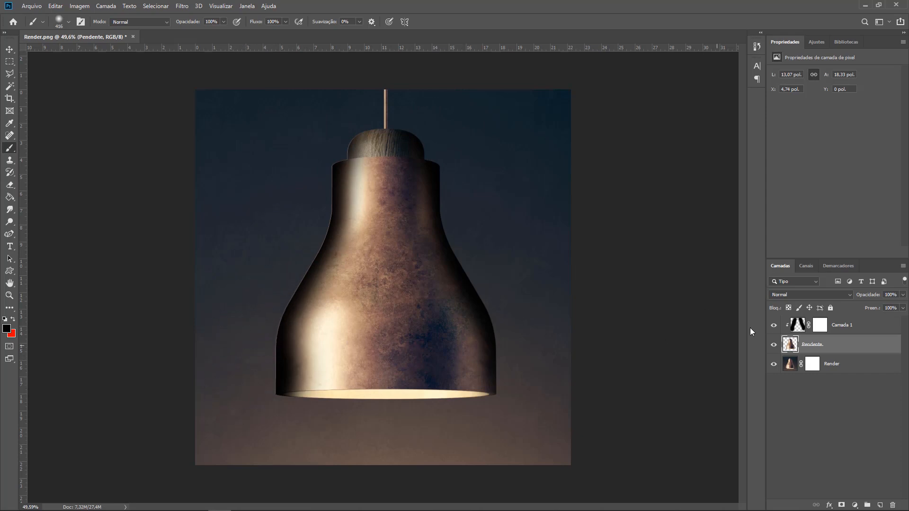
left_click(844, 326)
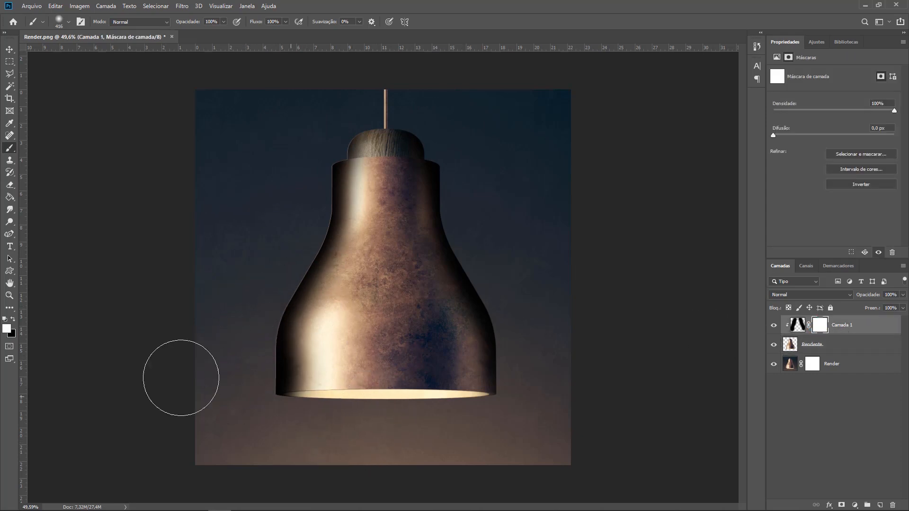
key("x")
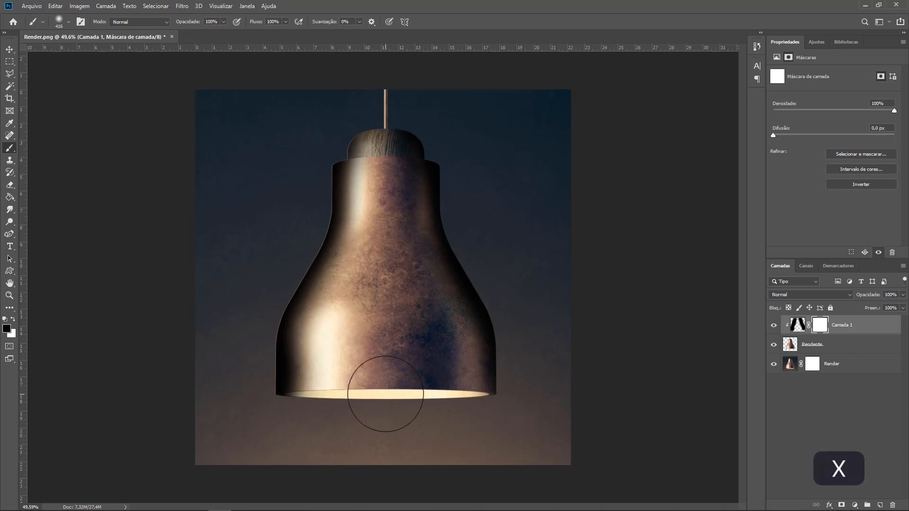
right_click(392, 374)
left_click_drag(479, 379, 475, 379)
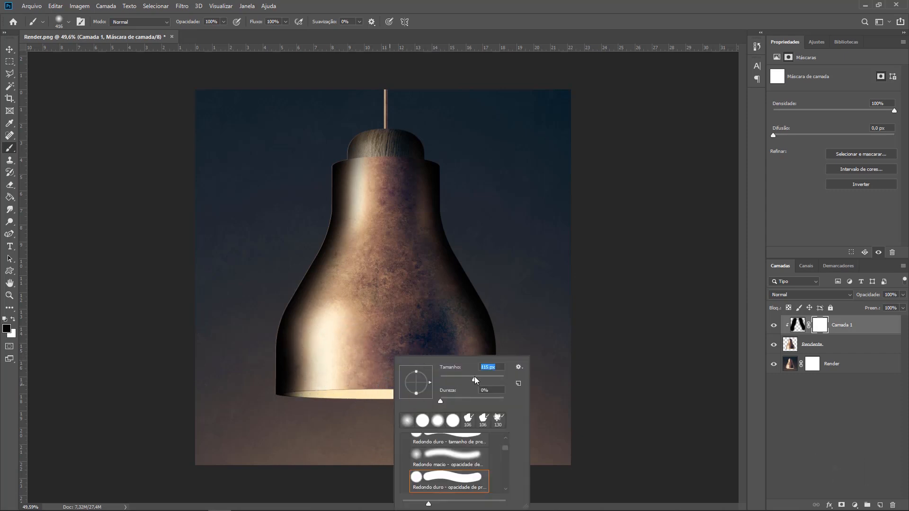
left_click(348, 405)
mouse_move(296, 406)
left_mouse_down()
mouse_move(286, 407)
mouse_move(483, 405)
mouse_move(461, 408)
left_mouse_up()
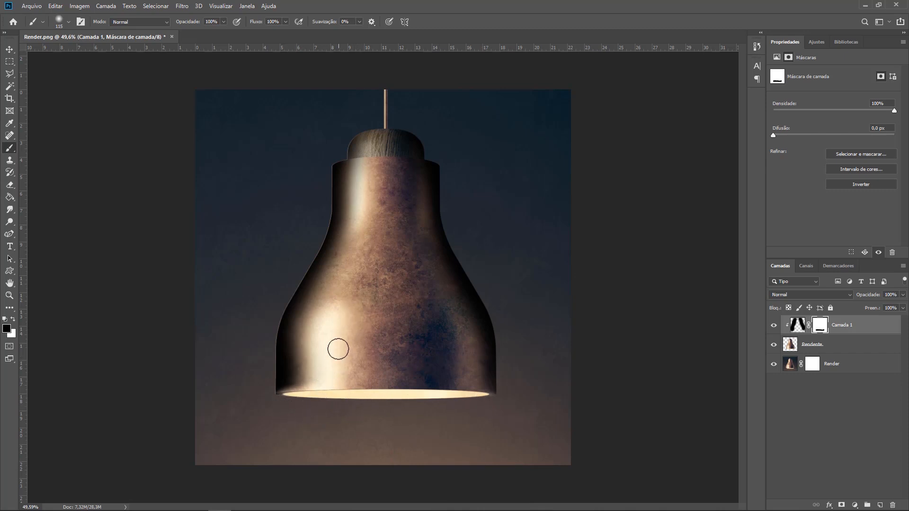
Step: Paint Camada 1's mask with light gray #b2b1b1 and a 222 px brush to soften the shading on both sides and the neck
left_click(7, 328)
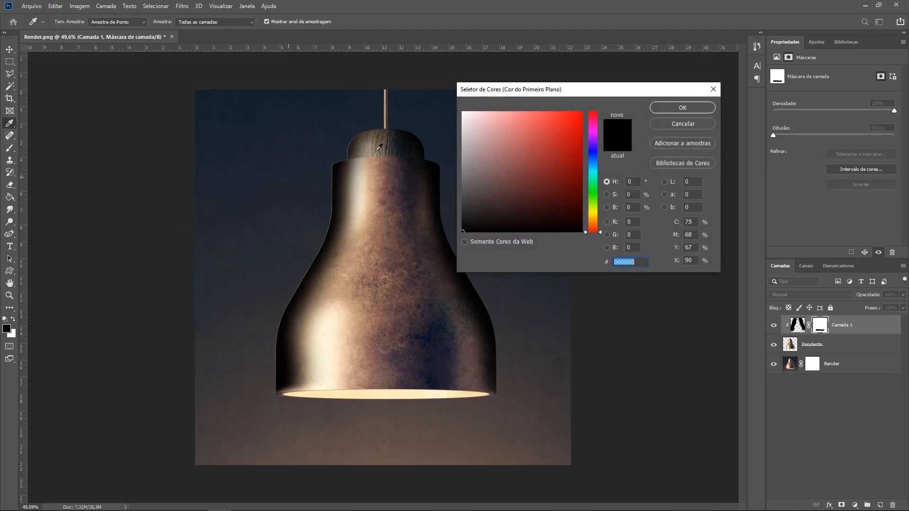
left_click(463, 144)
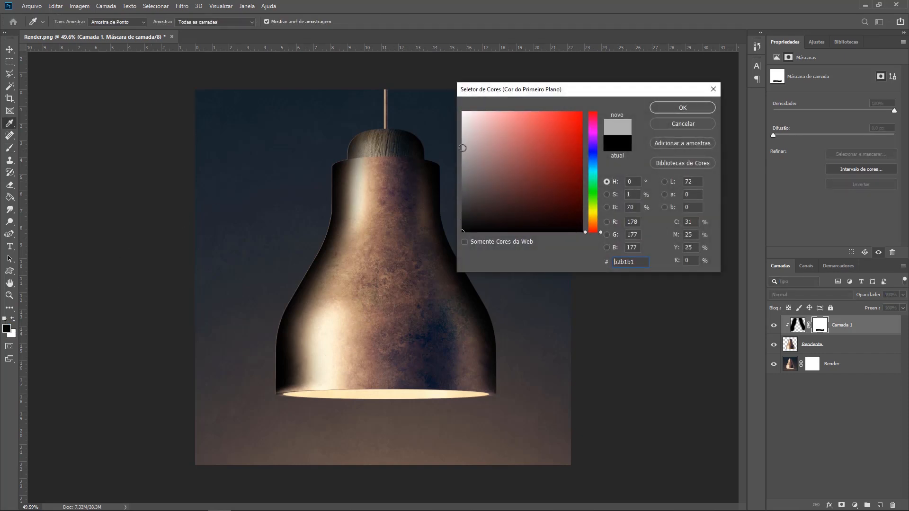
left_click(682, 108)
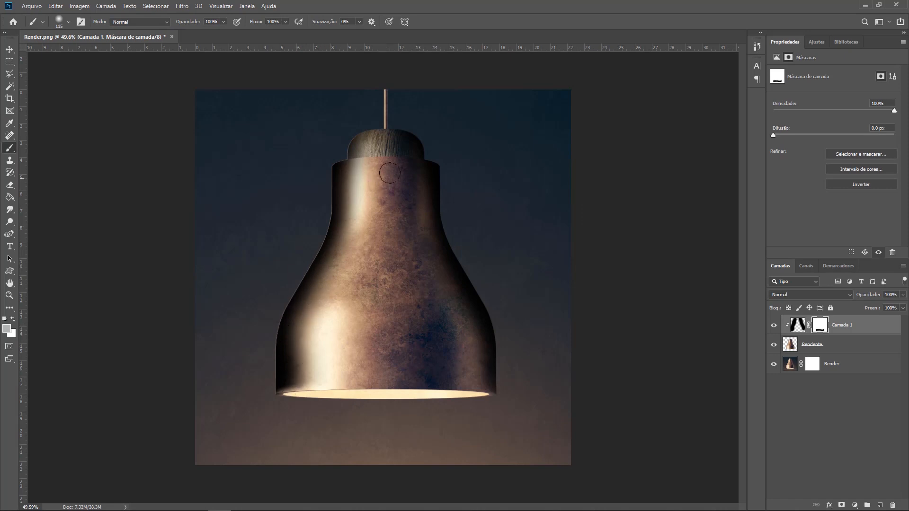
right_click(407, 182)
mouse_move(383, 147)
left_mouse_down()
mouse_move(308, 389)
mouse_move(354, 263)
mouse_move(303, 370)
left_mouse_up()
mouse_move(409, 170)
left_mouse_down()
mouse_move(407, 275)
mouse_move(452, 308)
mouse_move(465, 387)
left_mouse_up()
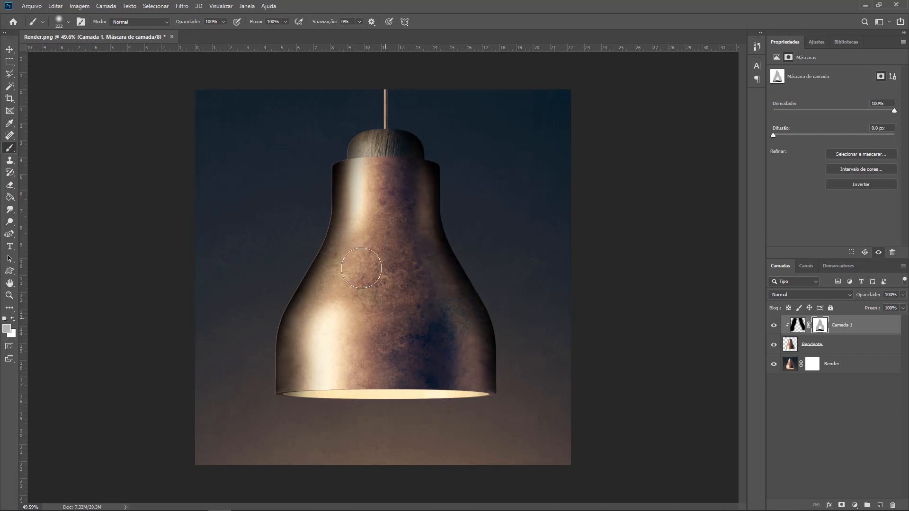
left_click(359, 180)
left_click_drag(361, 173, 368, 160)
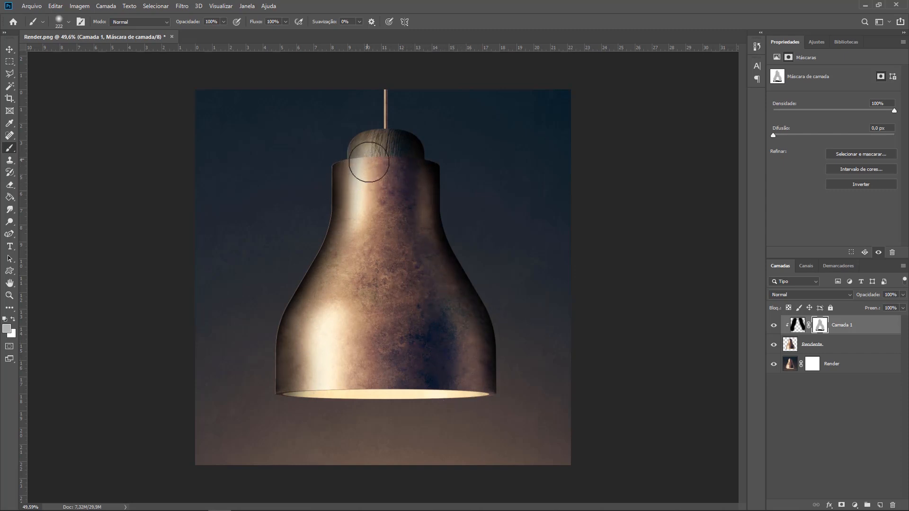
Step: Set Camada 1's opacity to 58% and its blend mode to Multiplicação
left_click(861, 329)
left_click(902, 295)
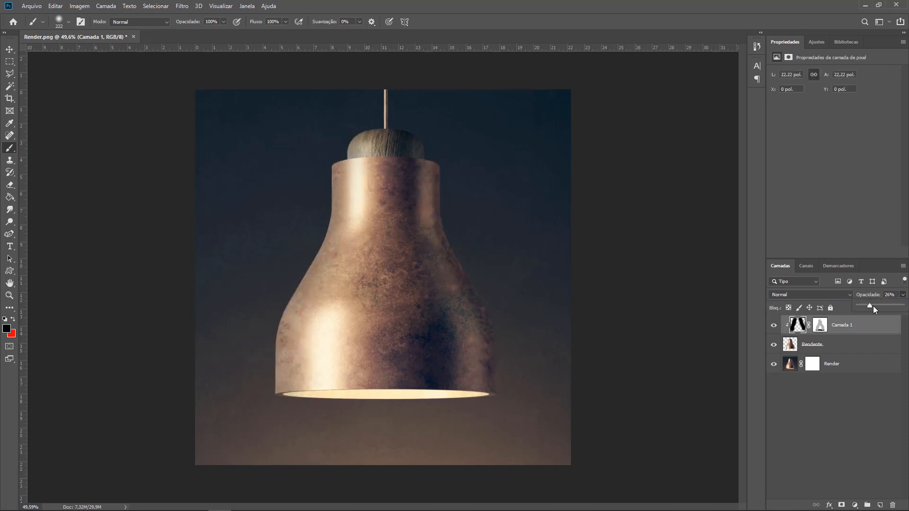
left_click_drag(867, 303, 868, 307)
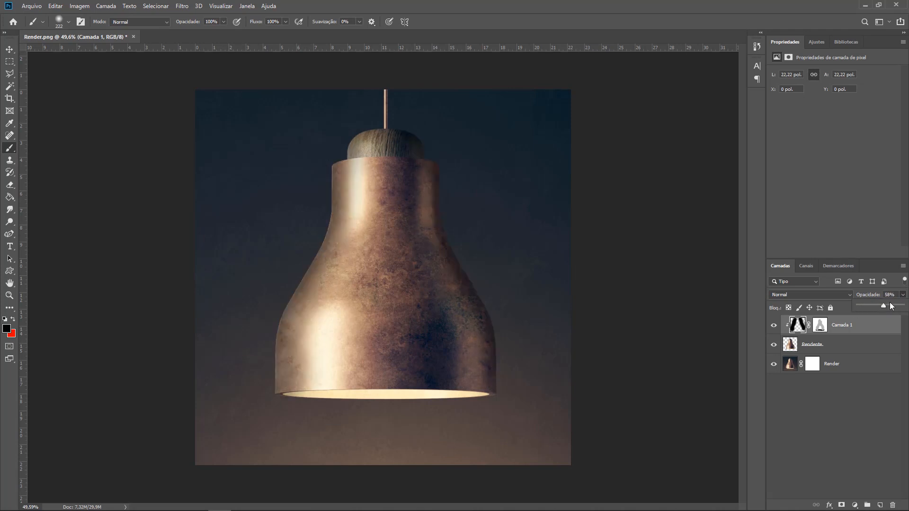
left_click(820, 325)
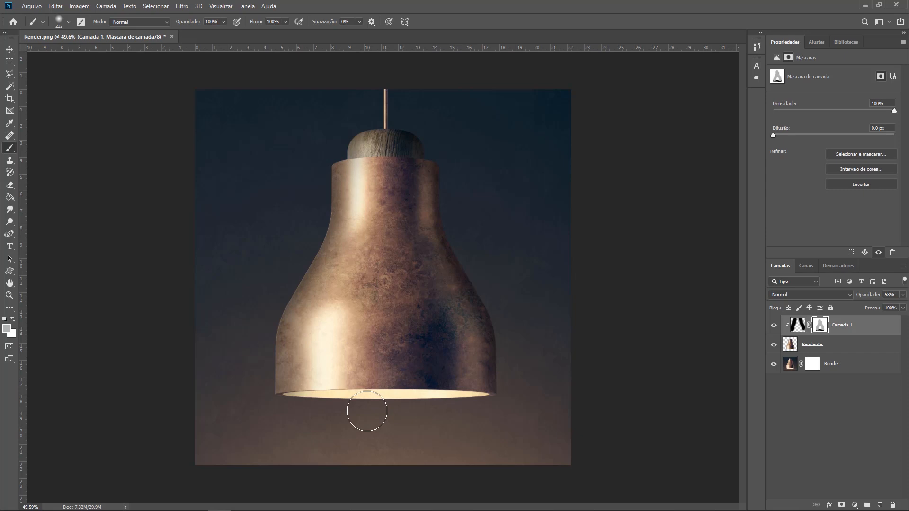
left_click(794, 297)
left_click(790, 316)
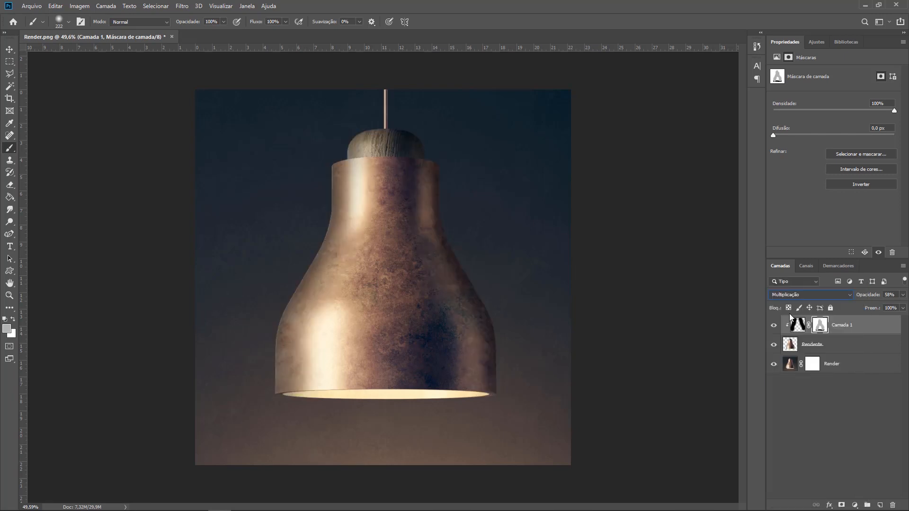
Step: Toggle Camada 1's visibility to compare the lamp with and without the painted shading
scroll(361, 239, "up", 3)
scroll(361, 238, "down", 3)
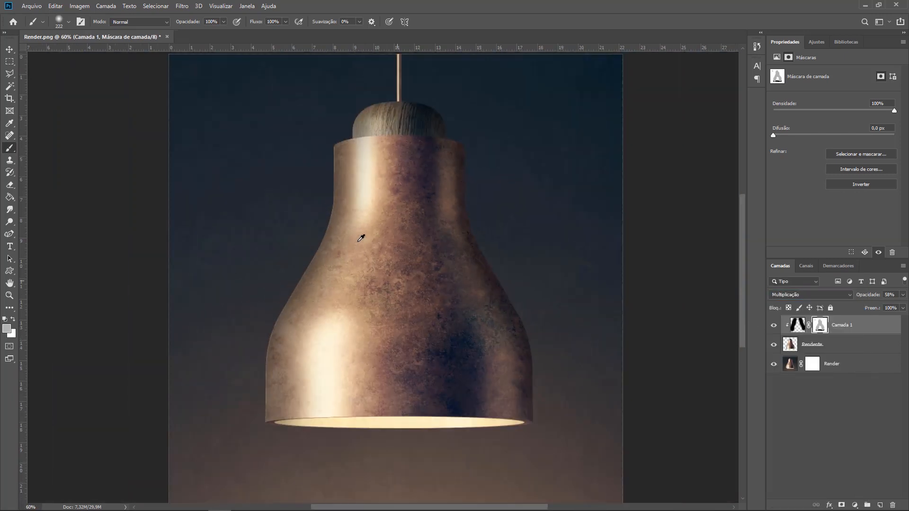
left_click(774, 326)
left_click(773, 326)
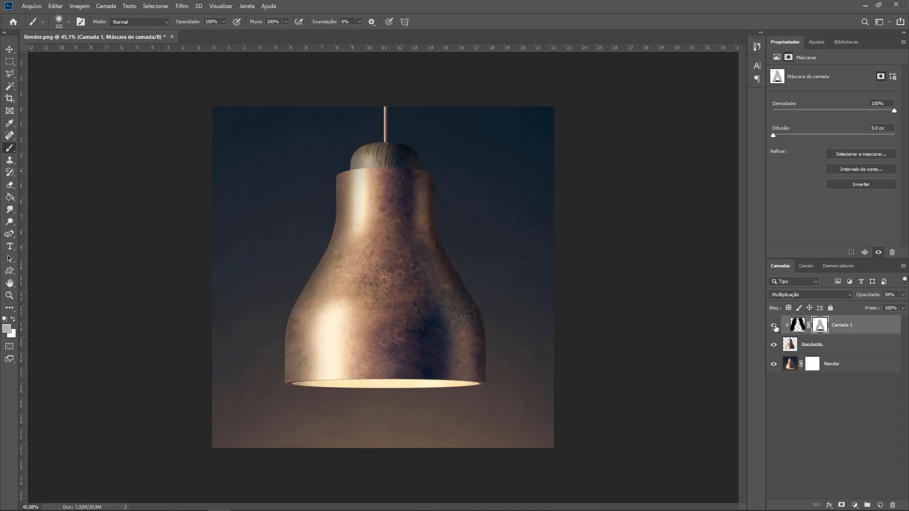